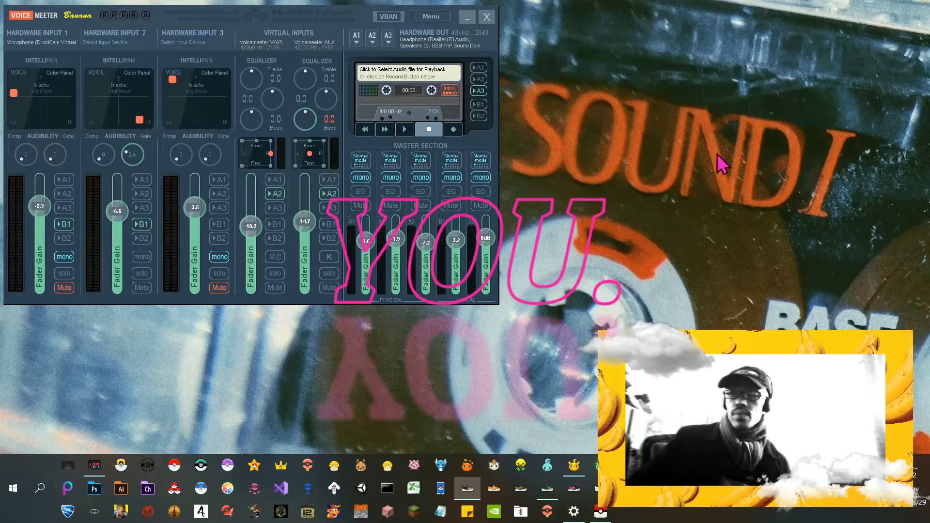
Minimize the Voicemeeter Banana mixer window to reveal the desktop
left_click(467, 17)
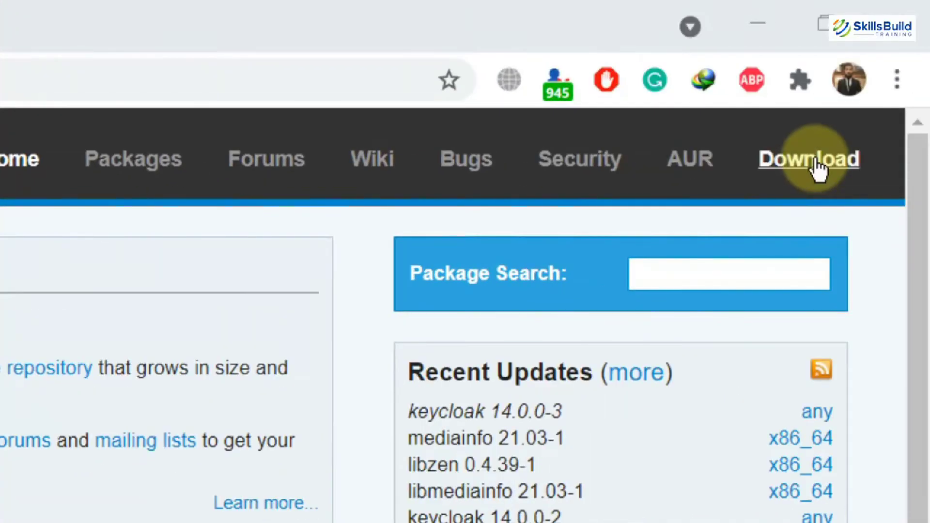
Open archlinux.org's Downloads page and scroll to the release 2021.06.01 details
left_click(819, 162)
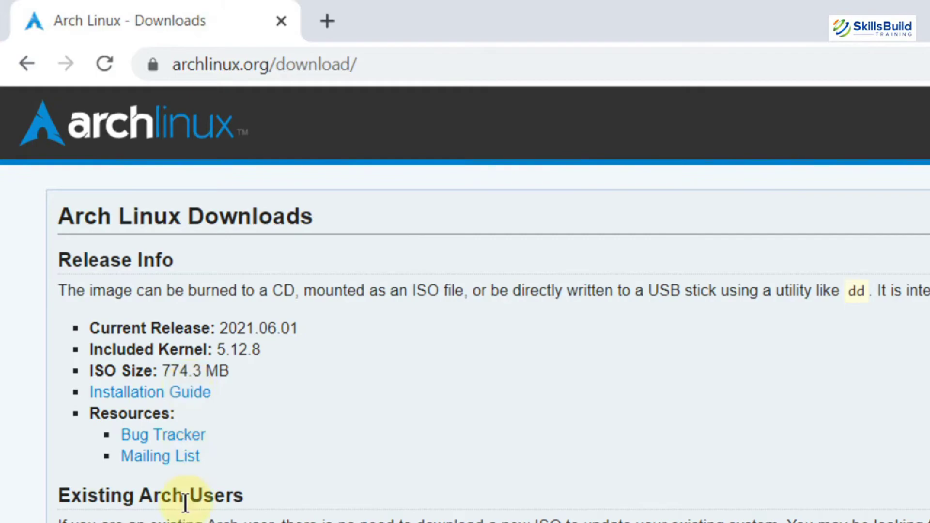
scroll(112, 306, "down", 20)
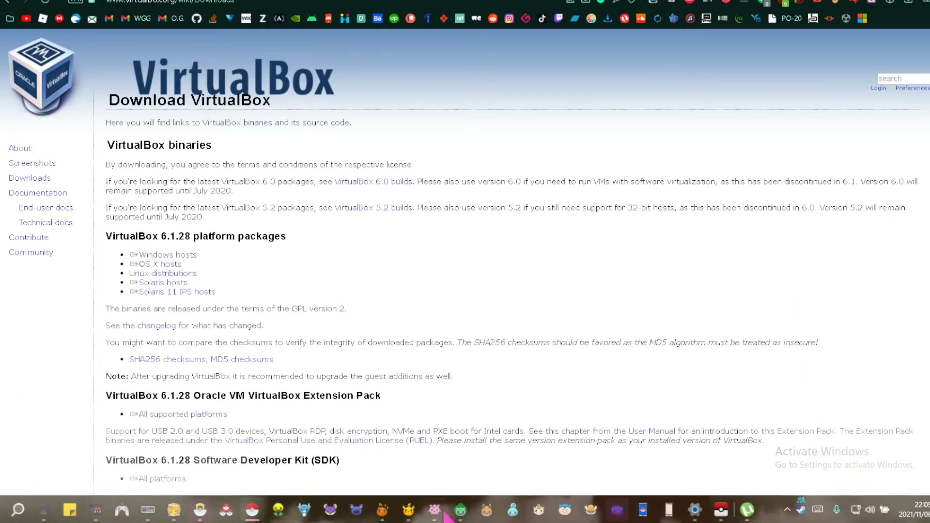
Switch from the browser to the Oracle VM VirtualBox Manager window
key("alt+Tab")
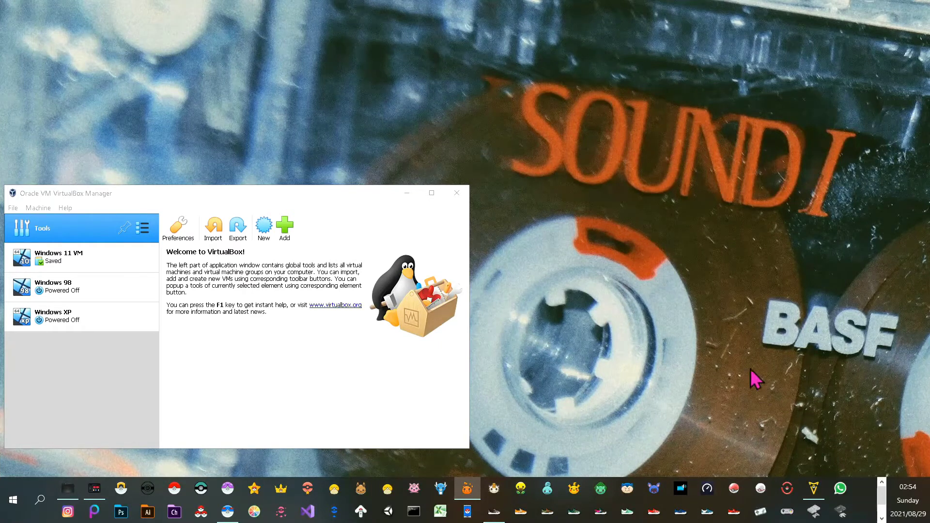
Create the Archlinux VM (Arch Linux 64-bit, 4096 MB memory) with a 20,71 GB VDI disk
left_click(265, 229)
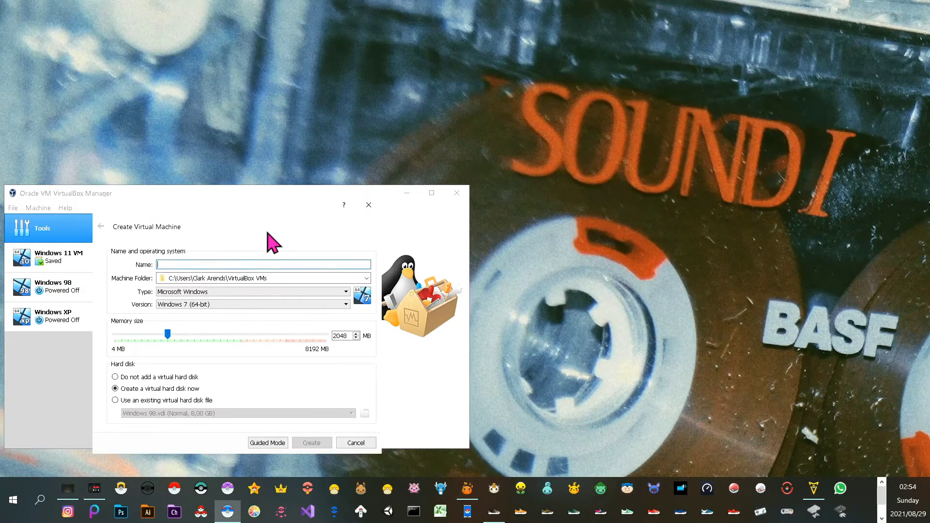
type("Archlinux")
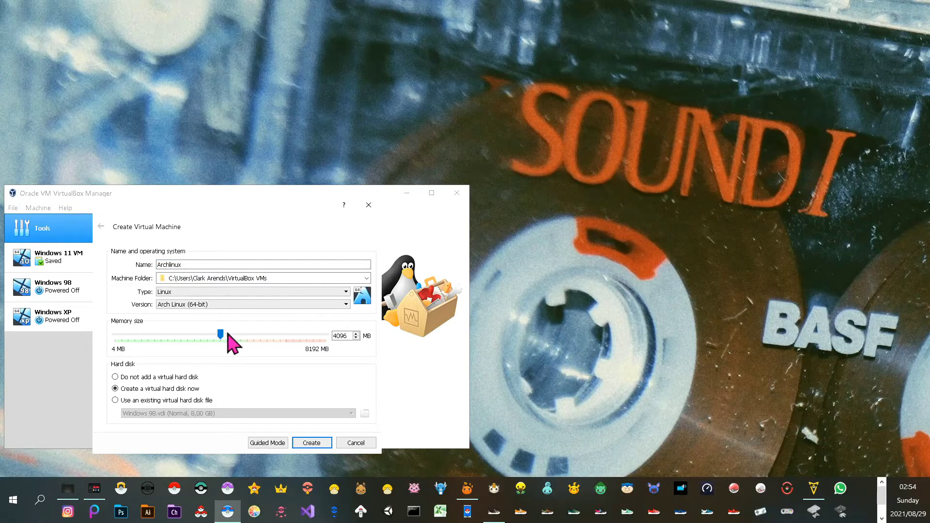
left_click(318, 444)
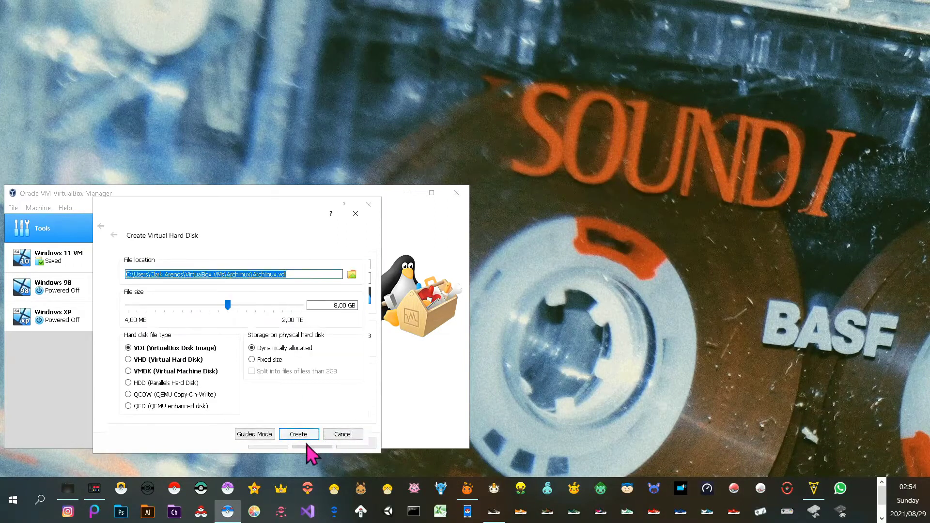
left_click(228, 306)
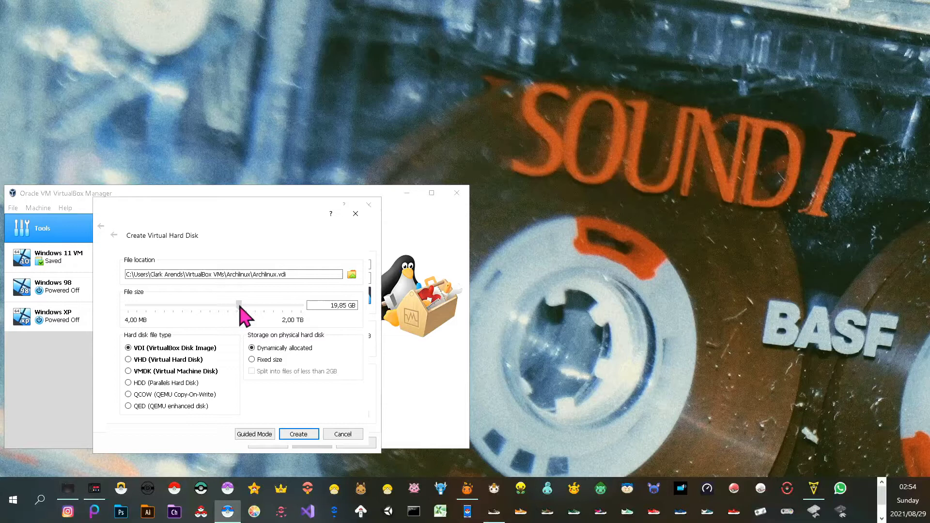
left_click(298, 434)
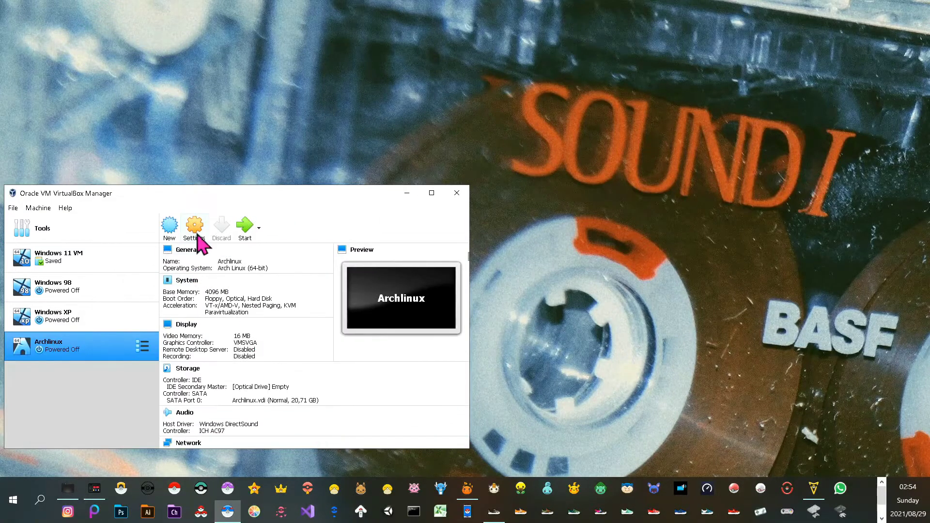
Enable EFI in Archlinux's System settings and select the empty optical drive under Storage
left_click(196, 233)
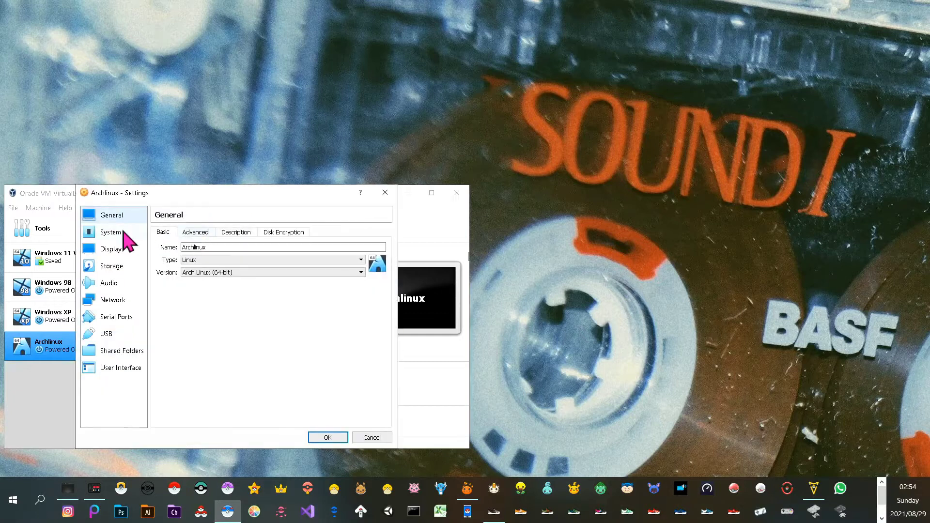
left_click(125, 233)
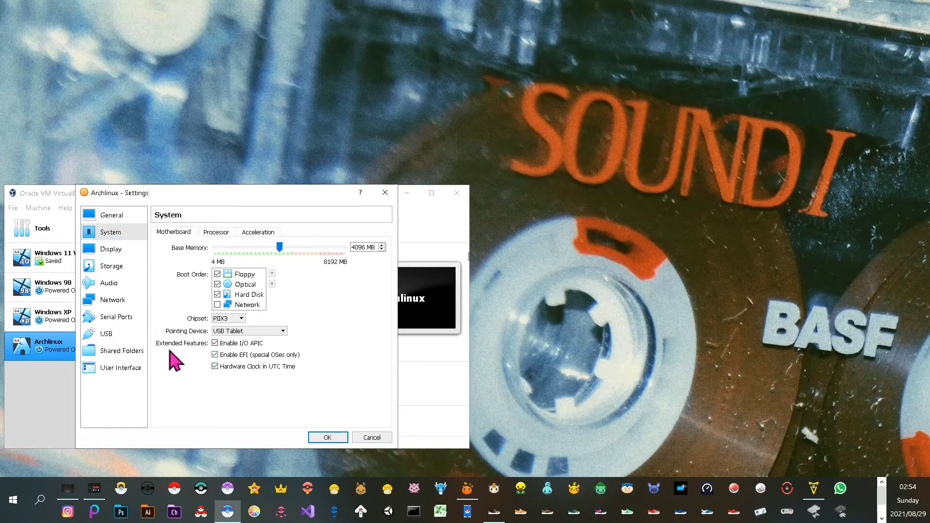
left_click(118, 266)
left_click(187, 256)
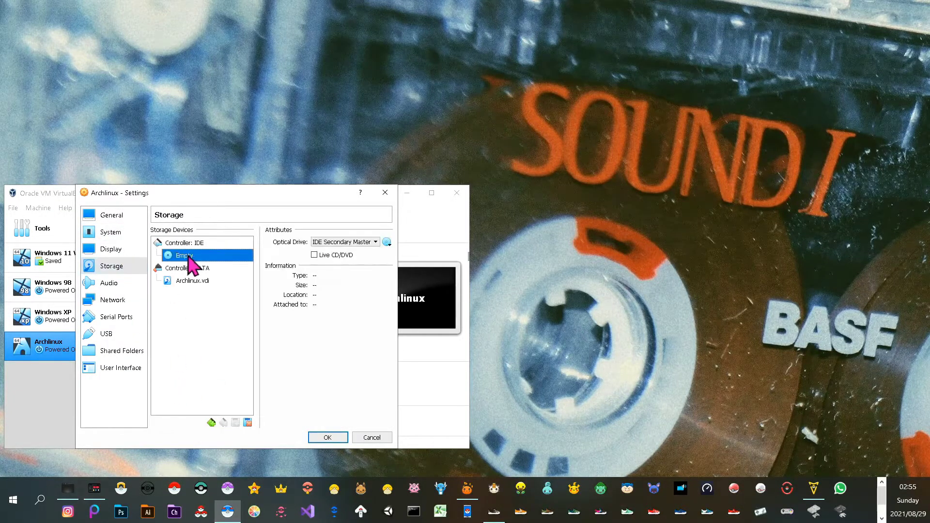
Load archlinux-2021.07.01-x86_64.iso into the optical drive, save the settings, and start the VM
left_click(386, 243)
left_click(407, 267)
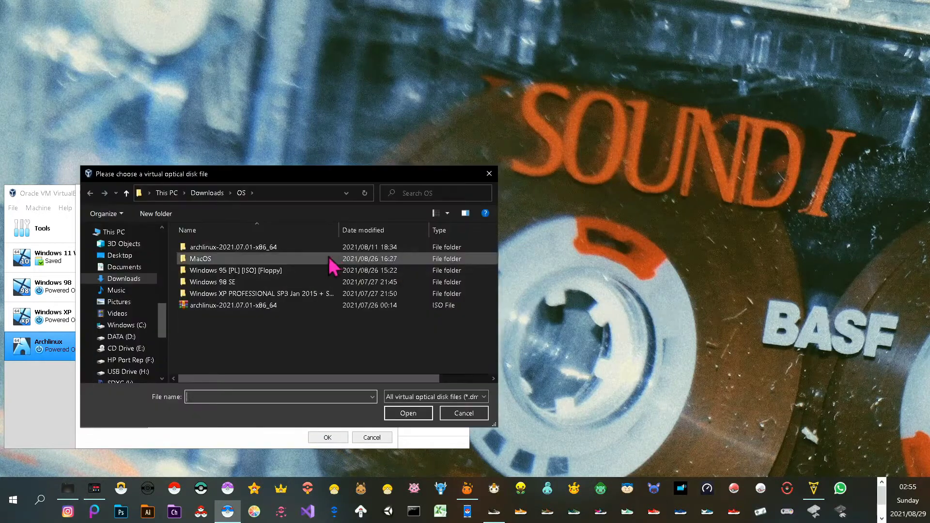
left_click(250, 306)
left_click(410, 415)
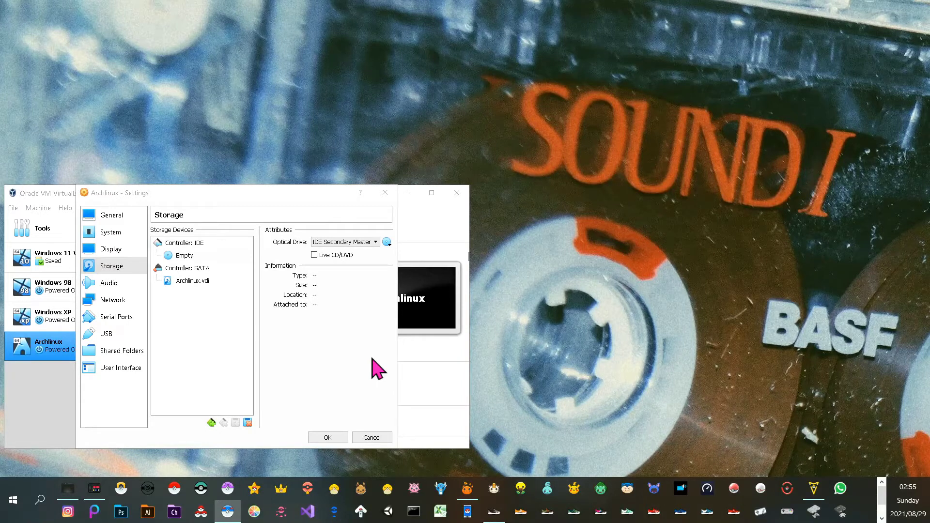
left_click(327, 437)
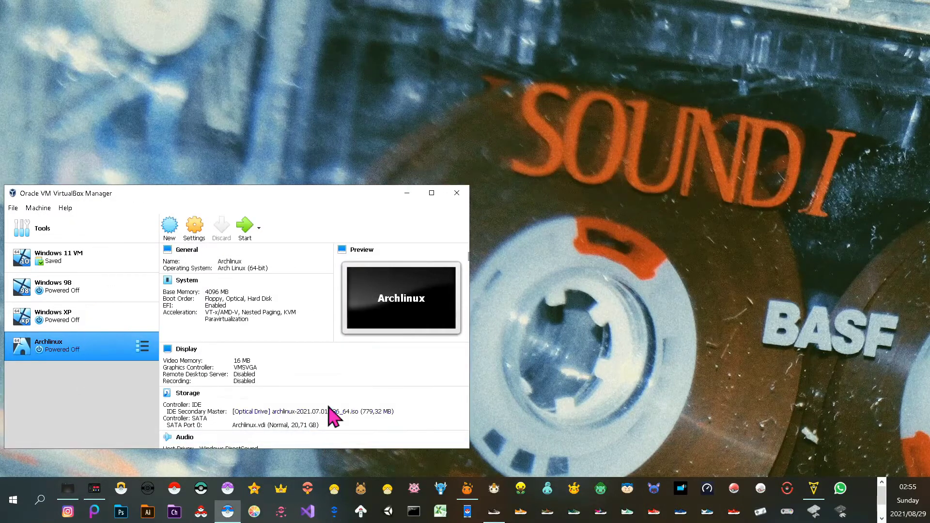
left_click(244, 231)
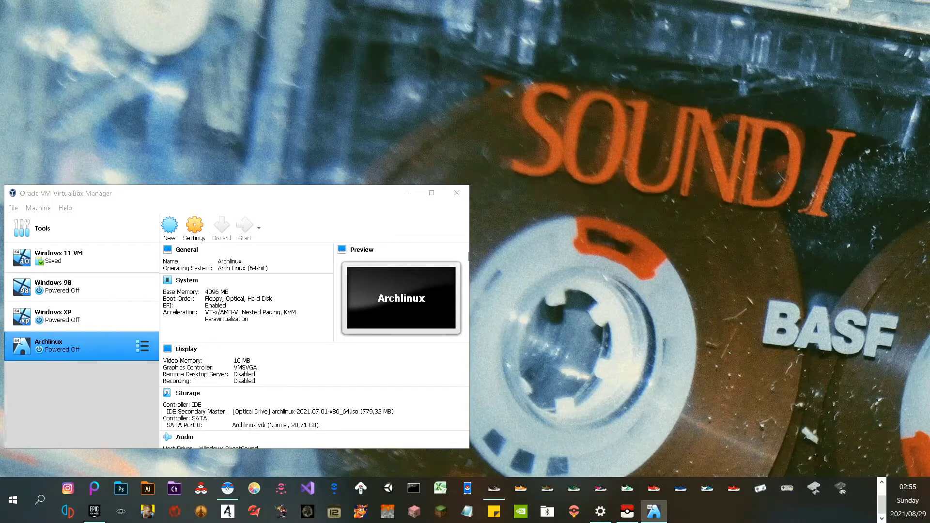
Boot Archlinux from the archlinux ISO start-up disk and let the VM capture keyboard and mouse
left_click(516, 273)
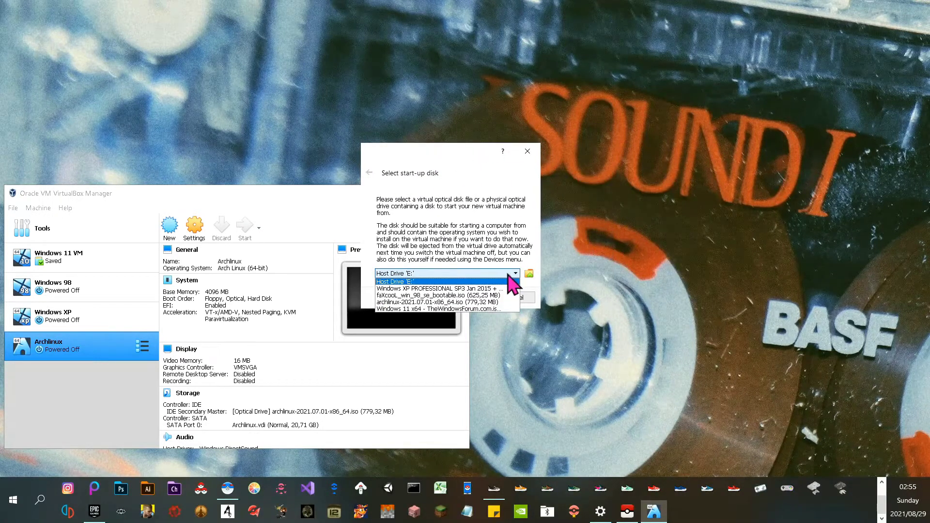
left_click(486, 302)
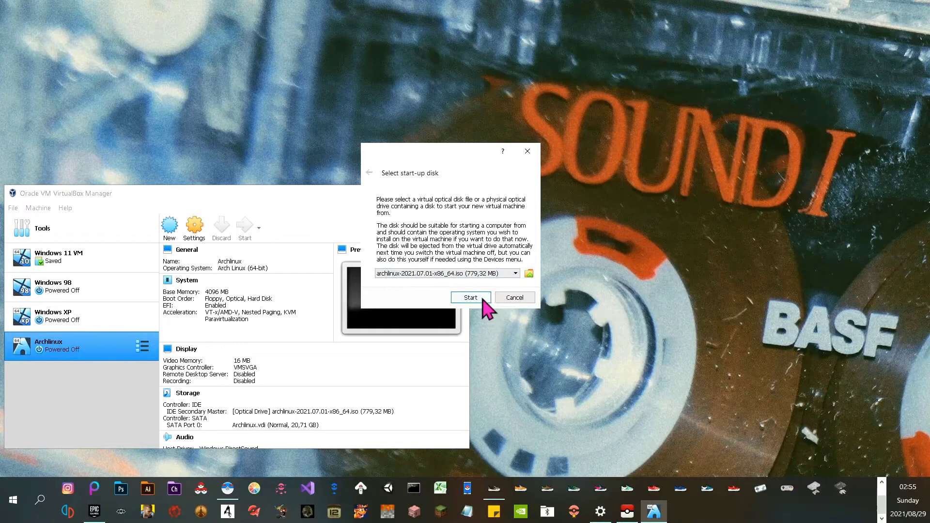
left_click(483, 300)
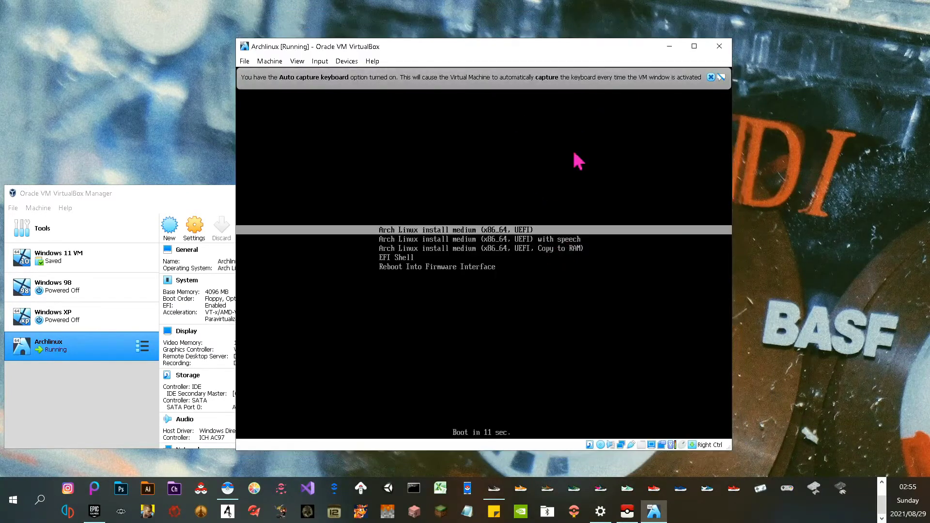
left_click(531, 230)
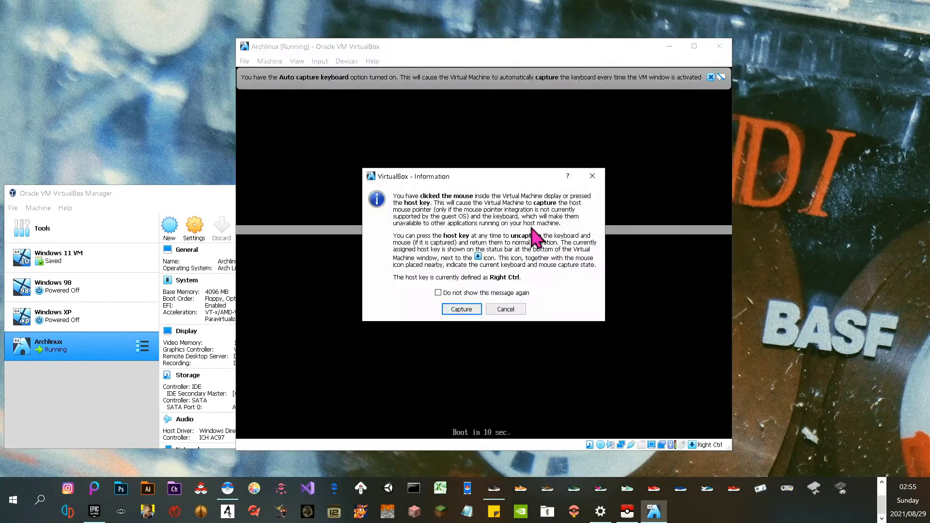
left_click(461, 310)
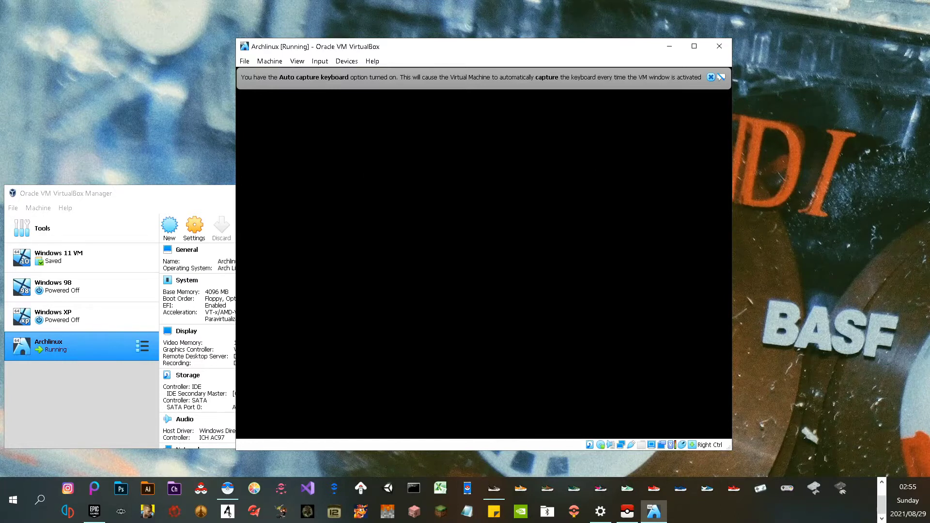
Dismiss the keyboard auto-capture and mouse integration notices in the VM window
left_click(711, 77)
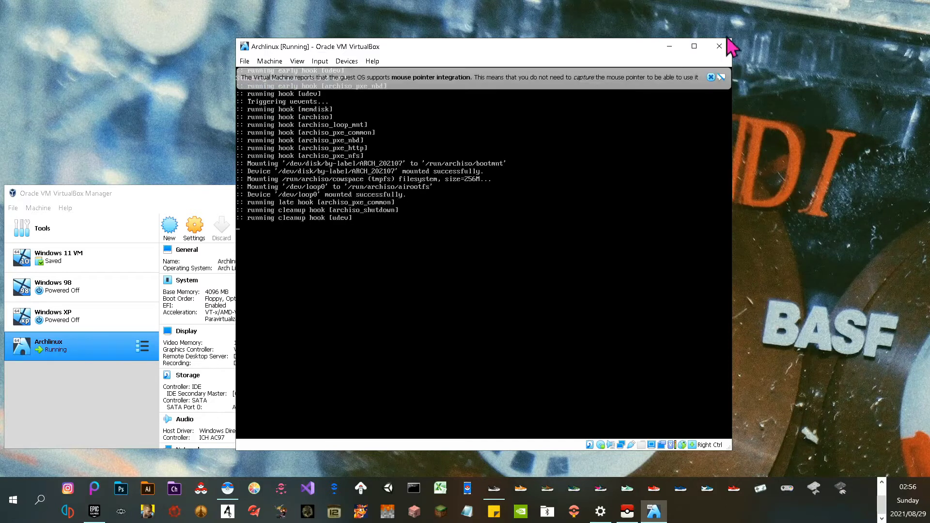
left_click(710, 77)
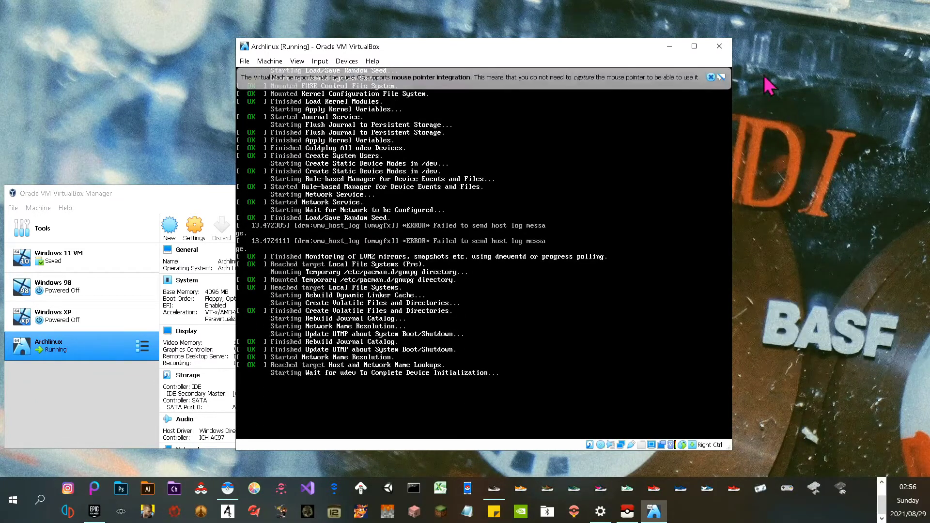
left_click(710, 77)
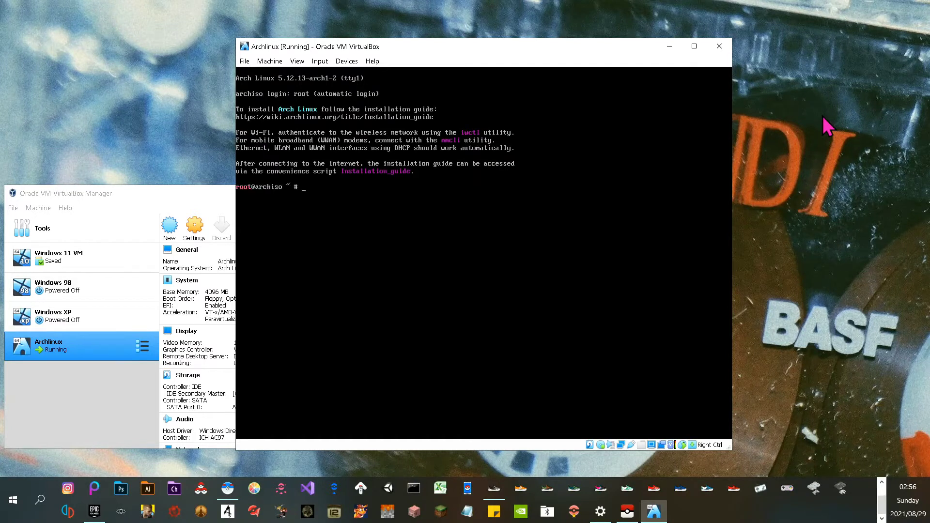
Run 'python -m archinstall guided' at the root prompt, retyping it after a failed first attempt
type("thon -m guided")
key("Return")
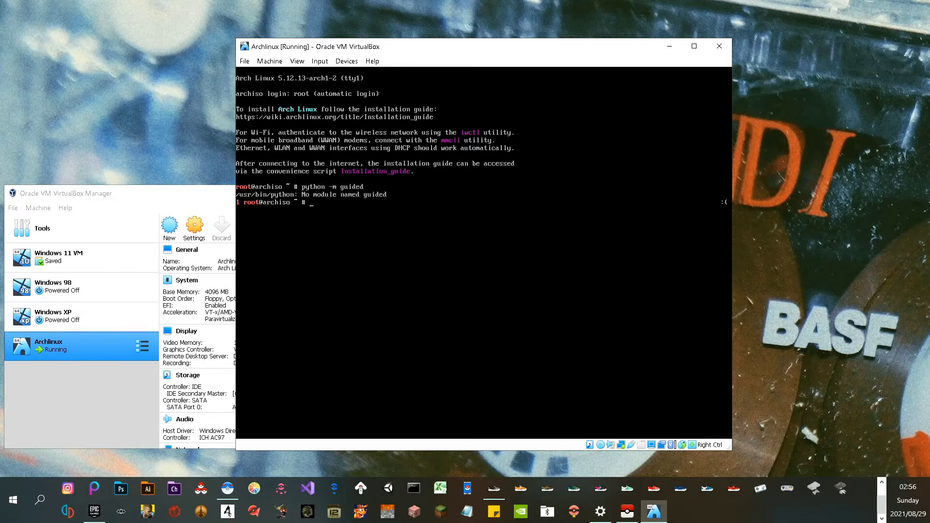
scroll(467, 488, "up", 1)
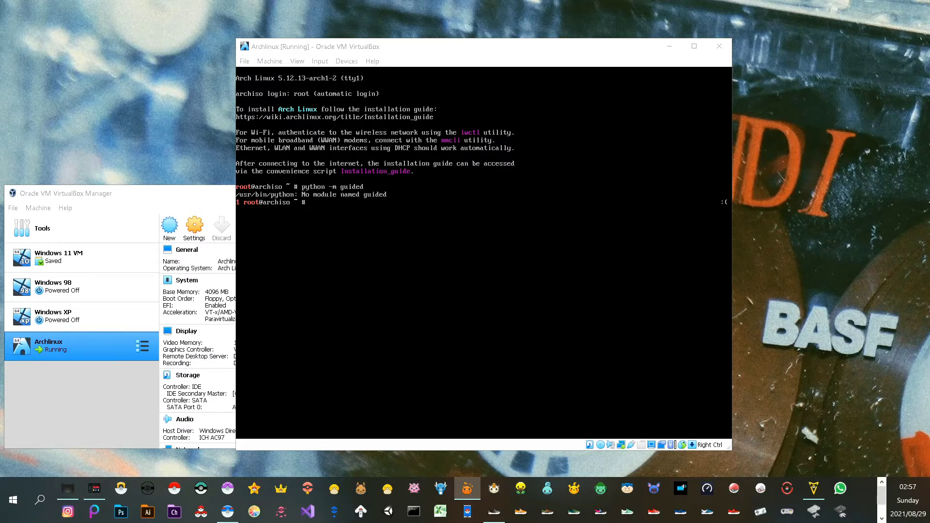
left_click(312, 204)
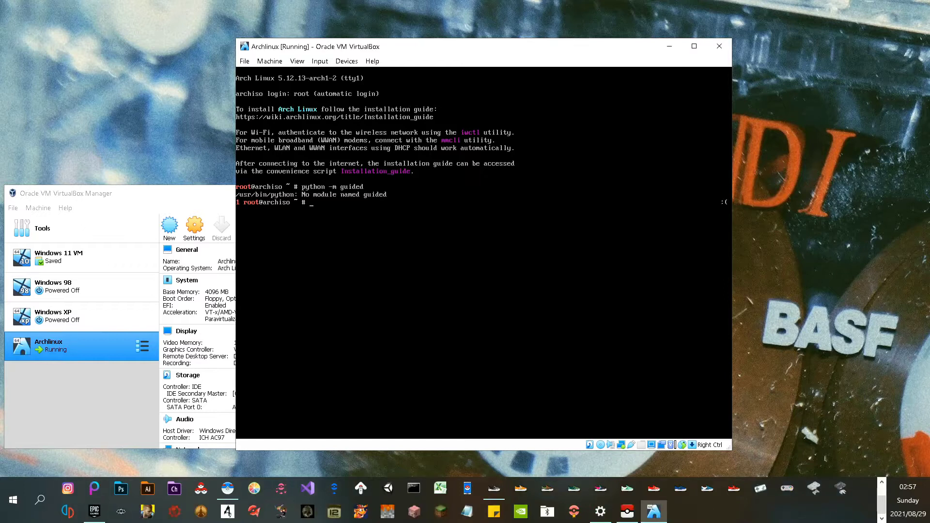
type("python -m archinstall guided")
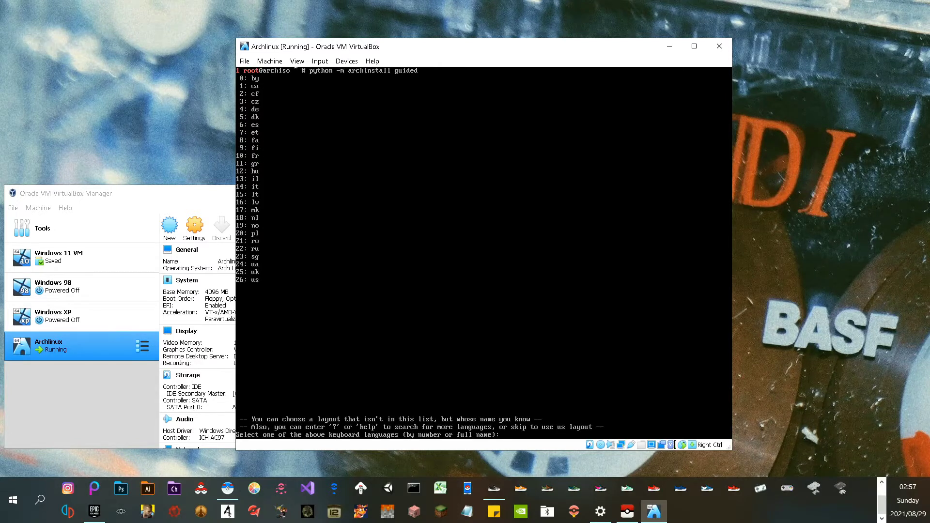
Choose the us keyboard layout (26) and South Africa mirror region (43)
scroll(467, 499, "up", 1)
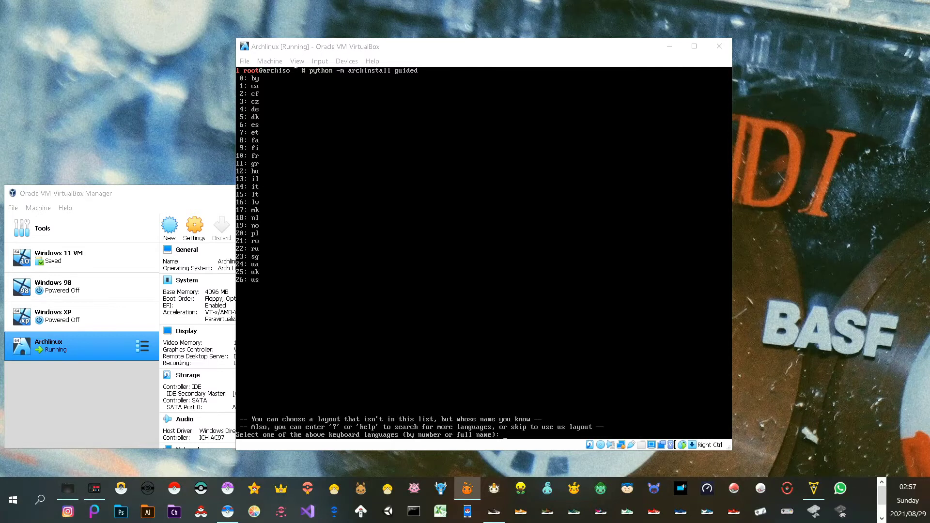
key("alt+Tab")
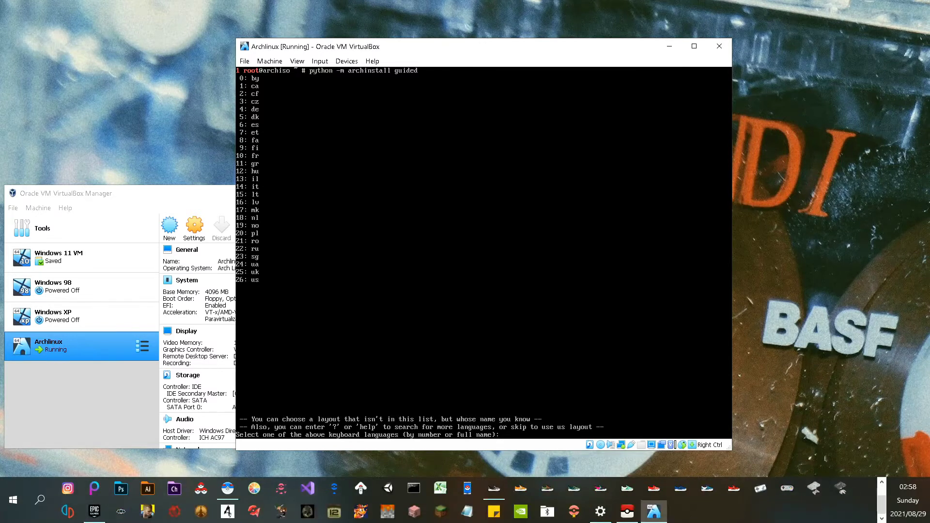
type("26")
key("Return")
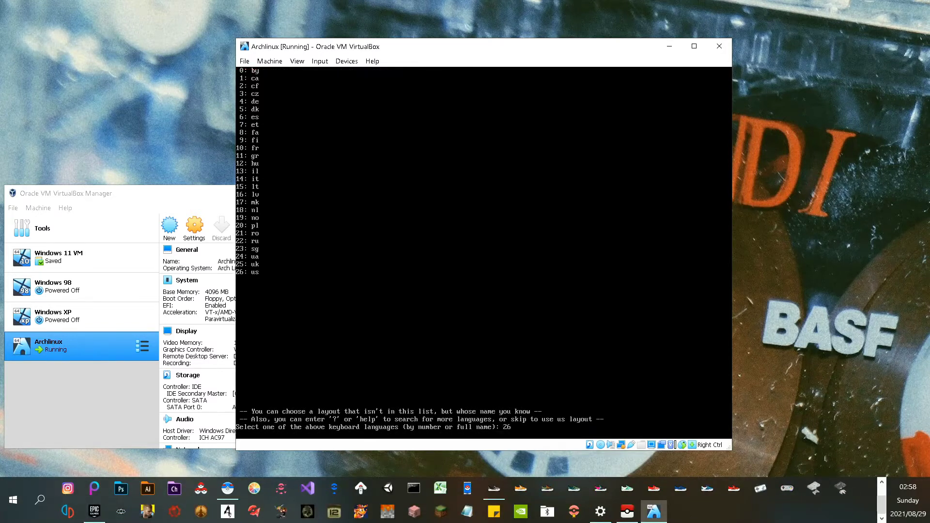
type("43")
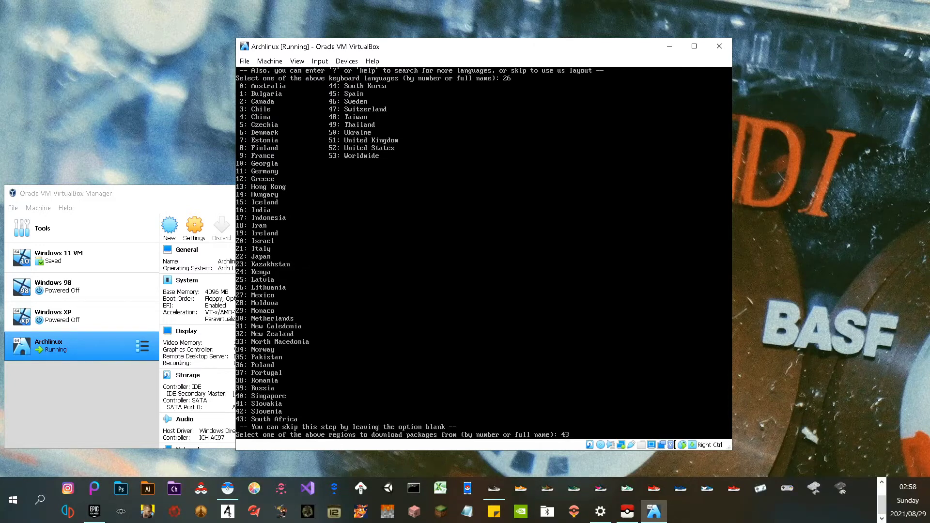
key("Return")
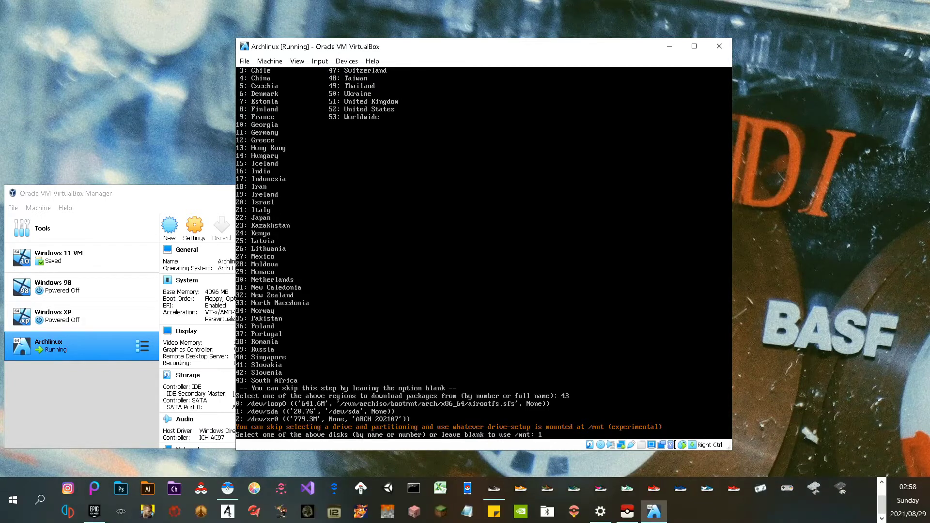
Install to /dev/sda with btrfs (0), no disk encryption, and systemd-boot instead of GRUB
key("Return")
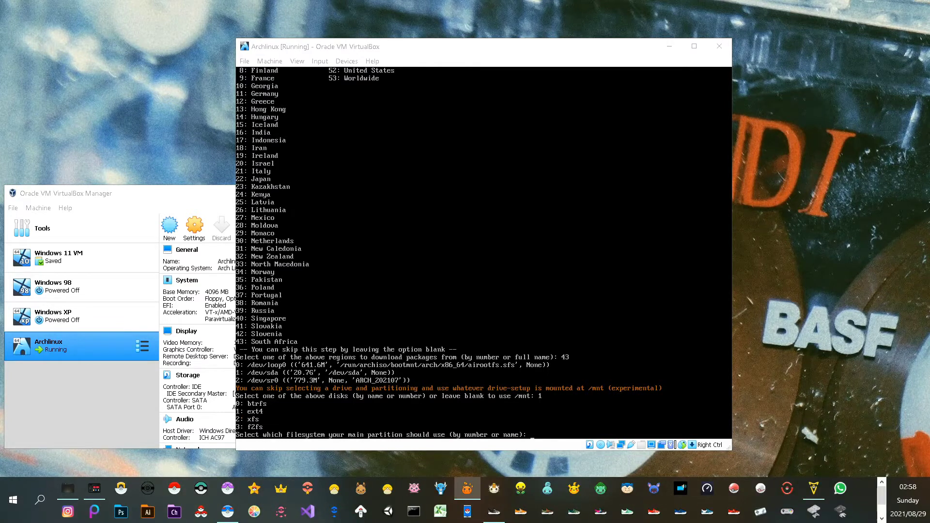
type("0")
key("Return")
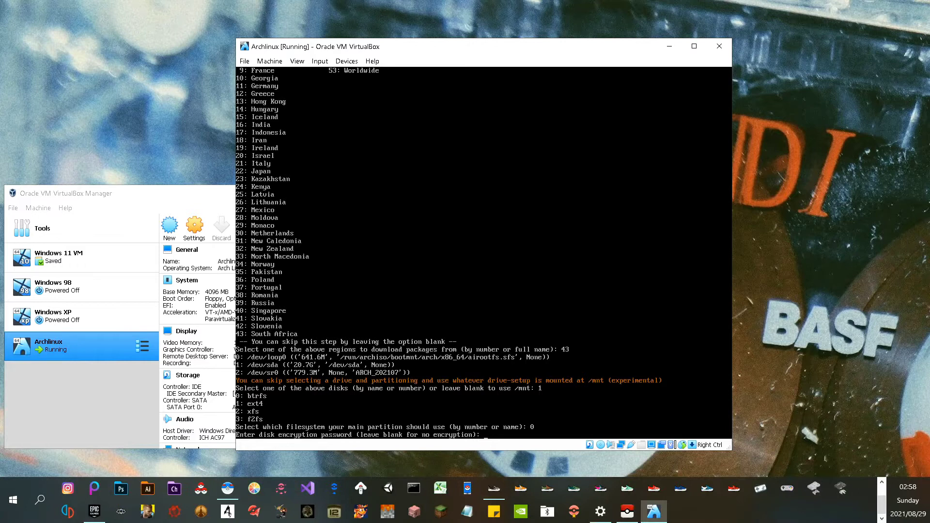
key("Return")
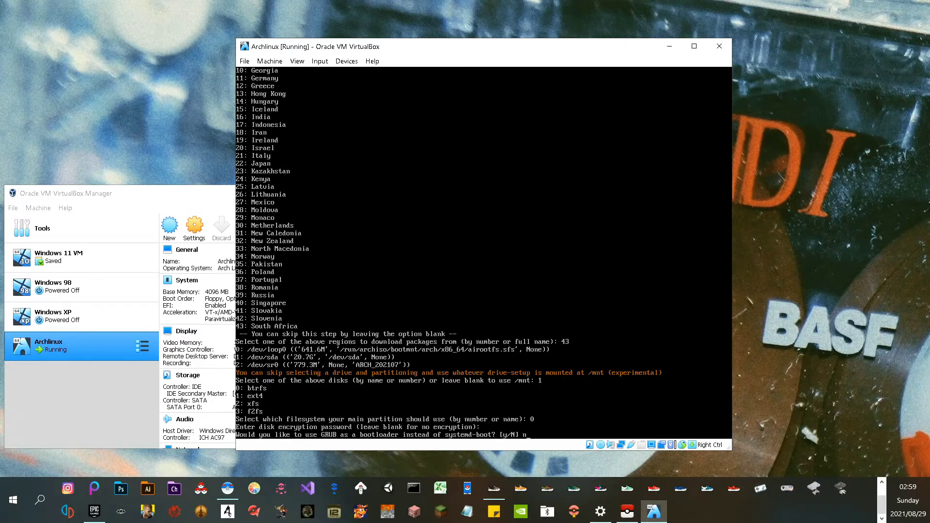
key("Return")
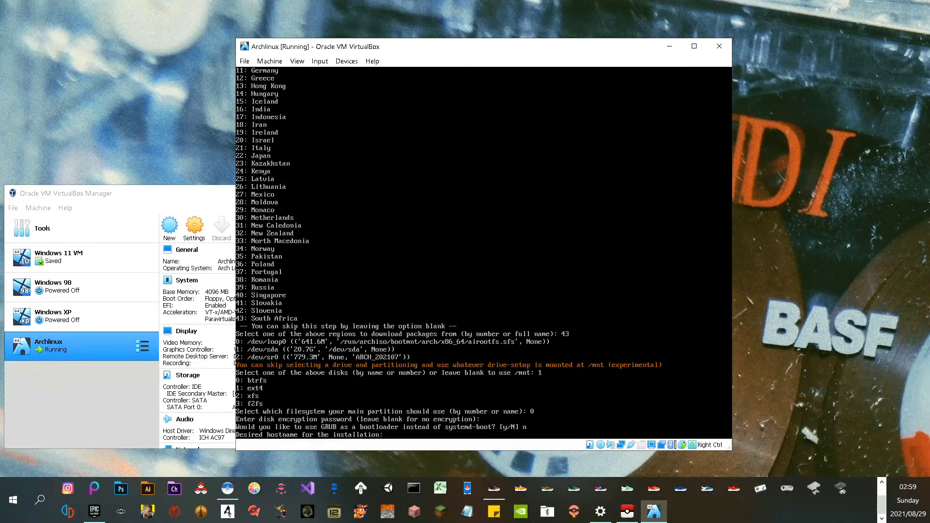
Enter the machine's hostname and leave the root password blank to disable root
type("clark")
key("Return")
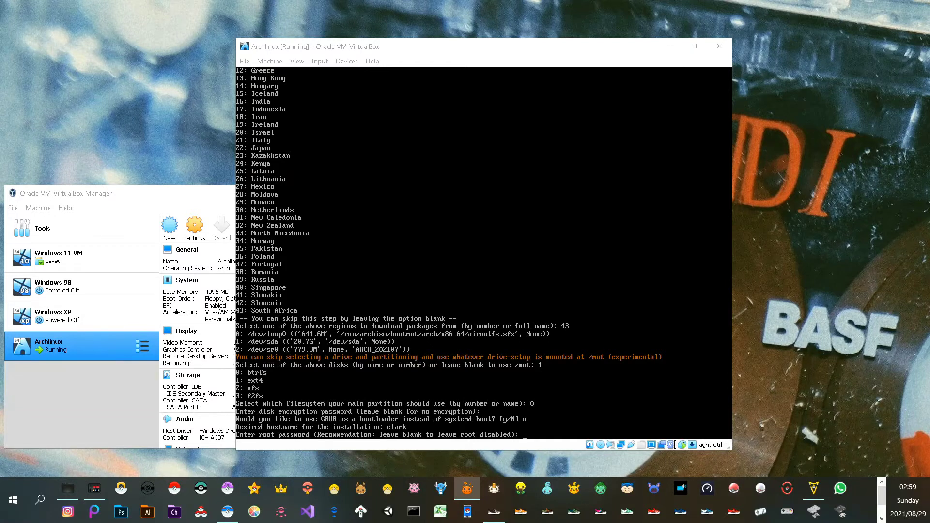
key("alt+Tab")
key("Return")
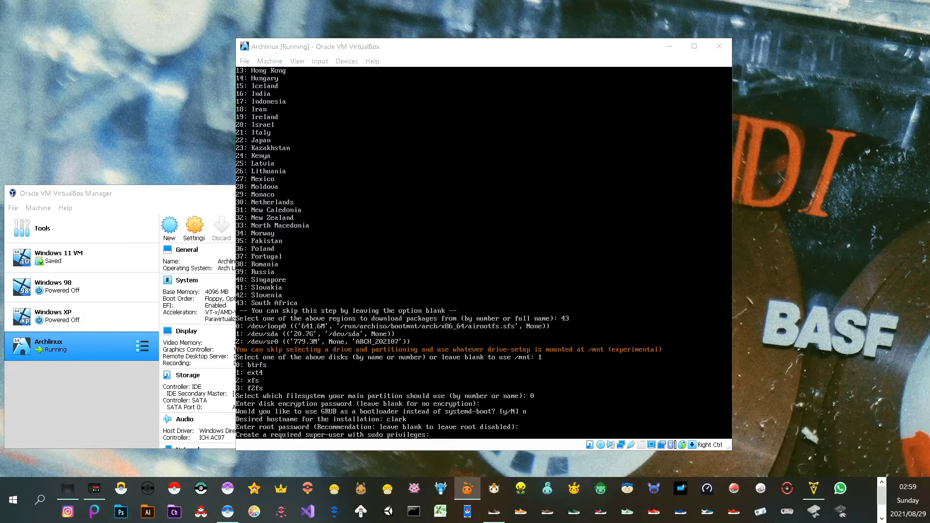
Create the sudo super-user with a username and password, entering the password twice
key("alt+Tab")
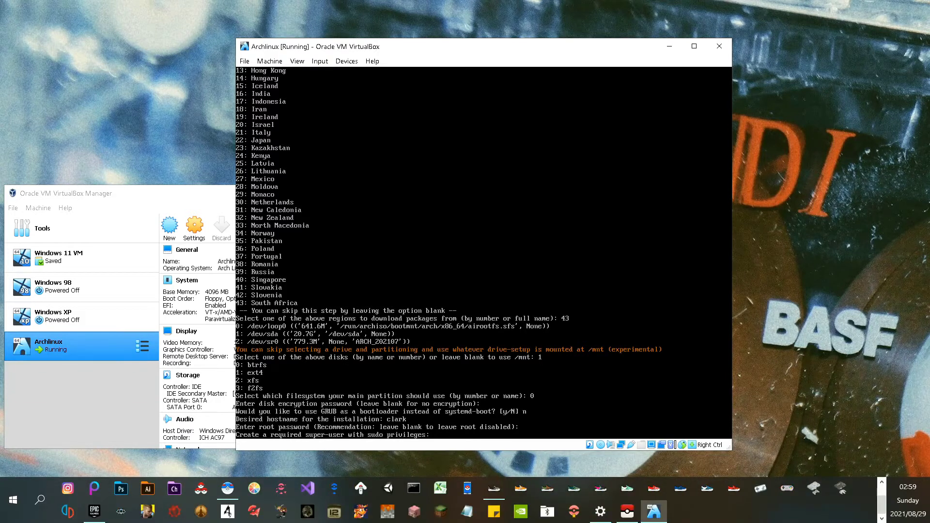
key("Return")
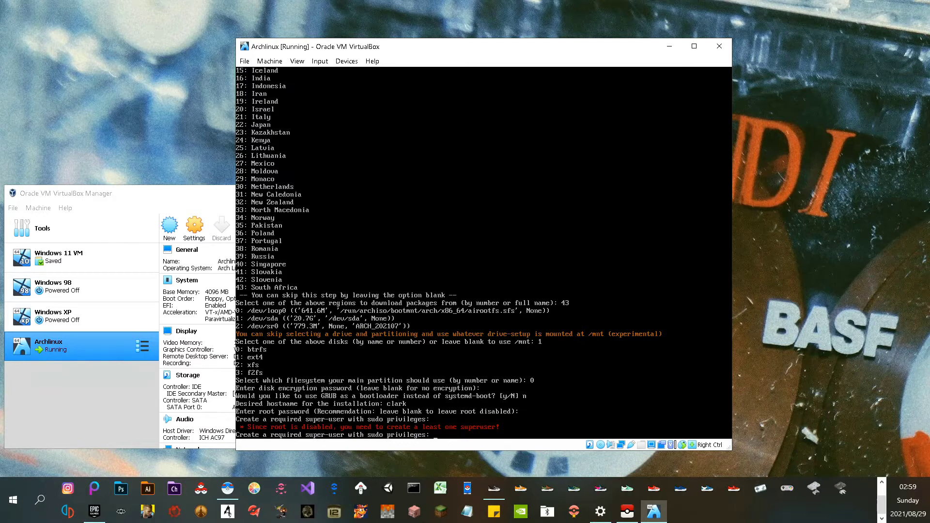
type("ark")
key("Return")
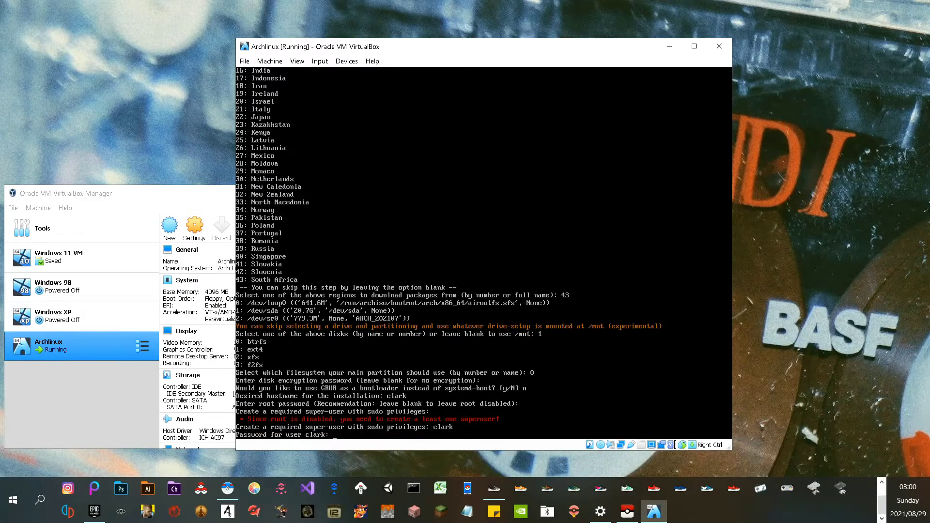
key("Return")
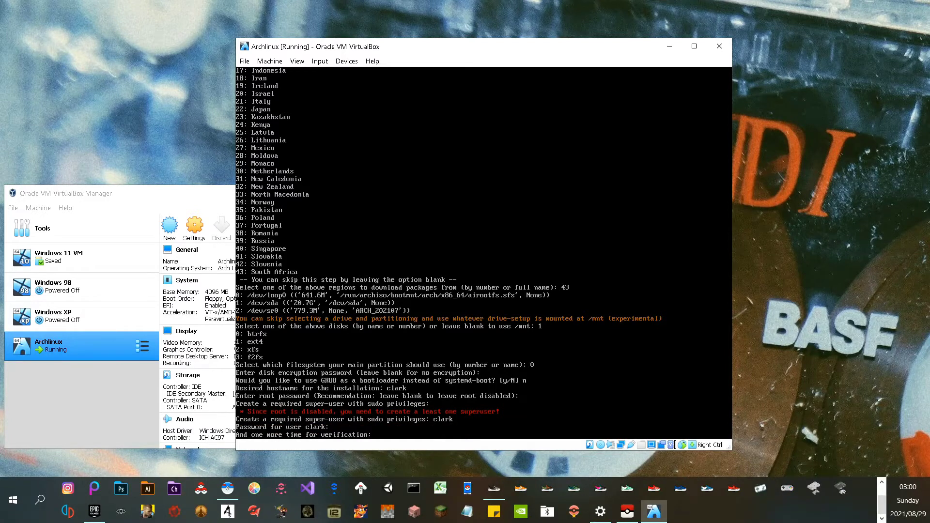
key("Return")
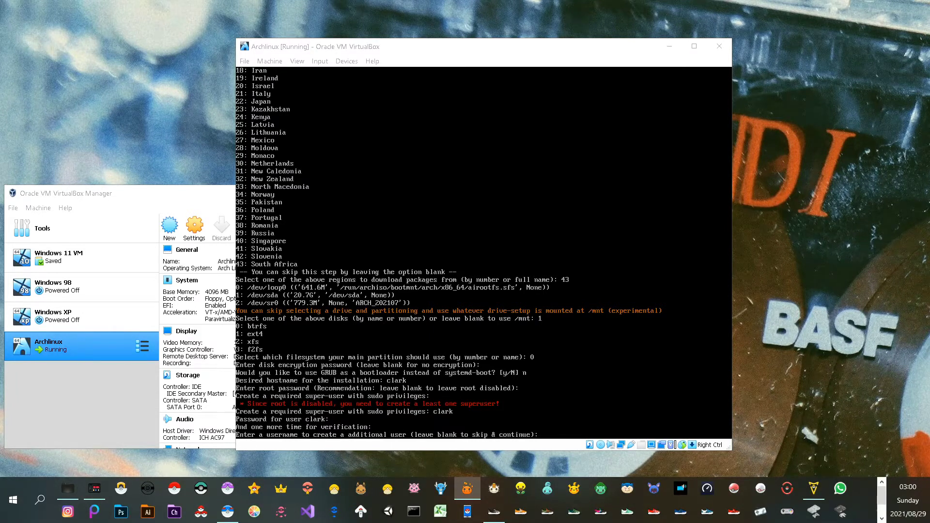
Skip additional users and choose the desktop profile (0) with GNOME (5)
key("Return")
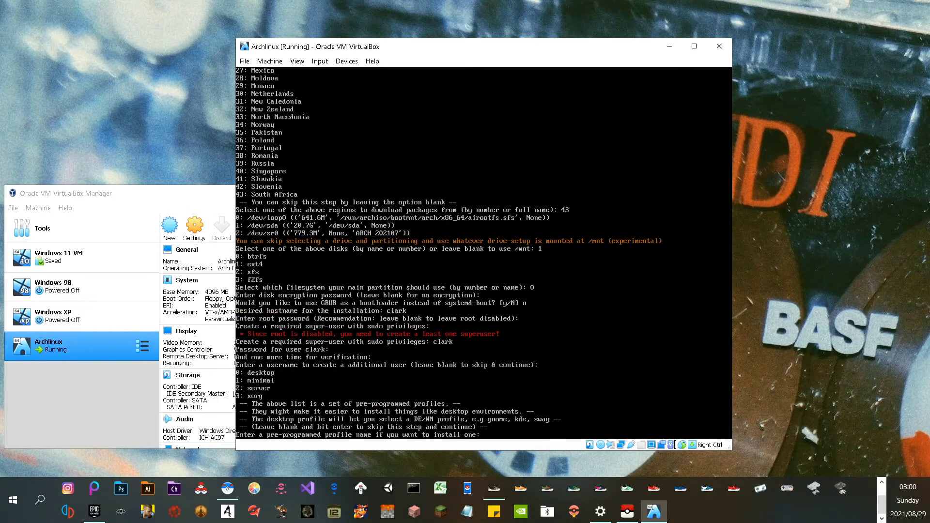
type("0")
key("Return")
type("5")
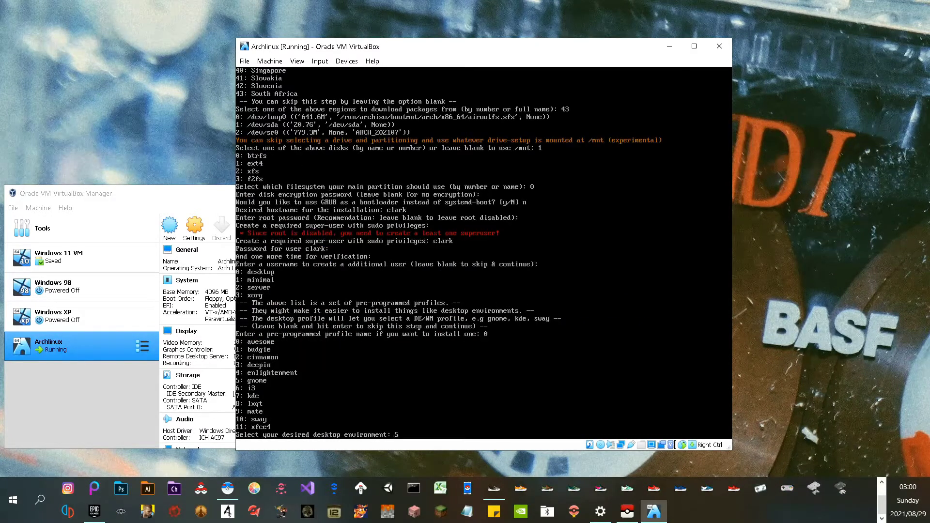
key("Return")
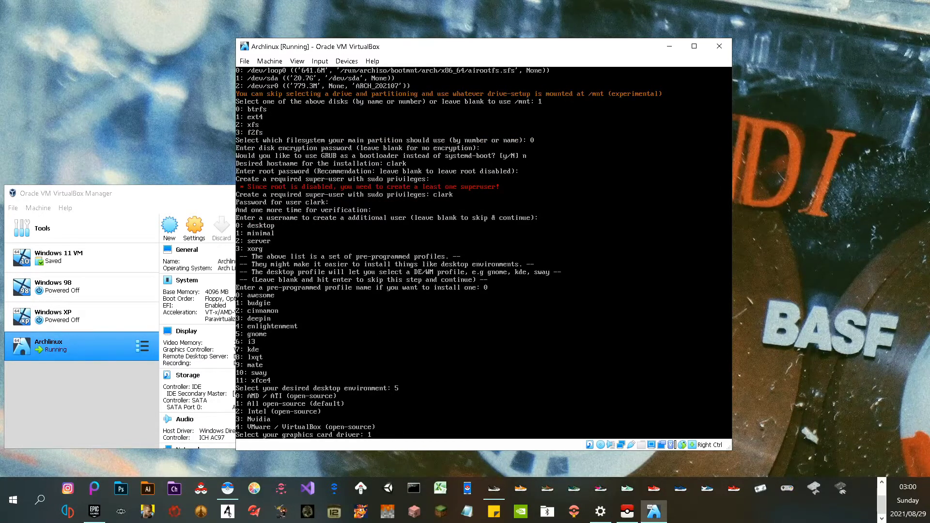
Select the all open-source graphics driver (1) and accept pipewire as the audio server
type("1")
key("Return")
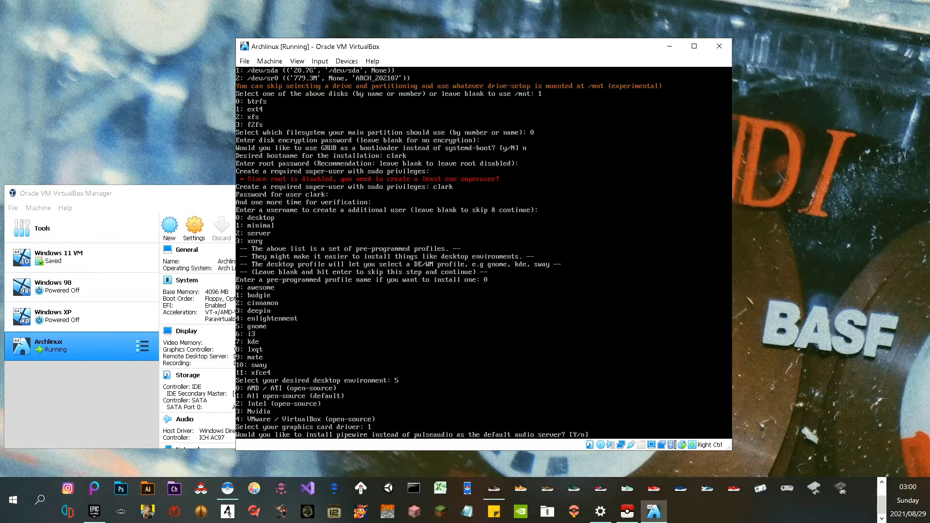
scroll(468, 488, "up", 1)
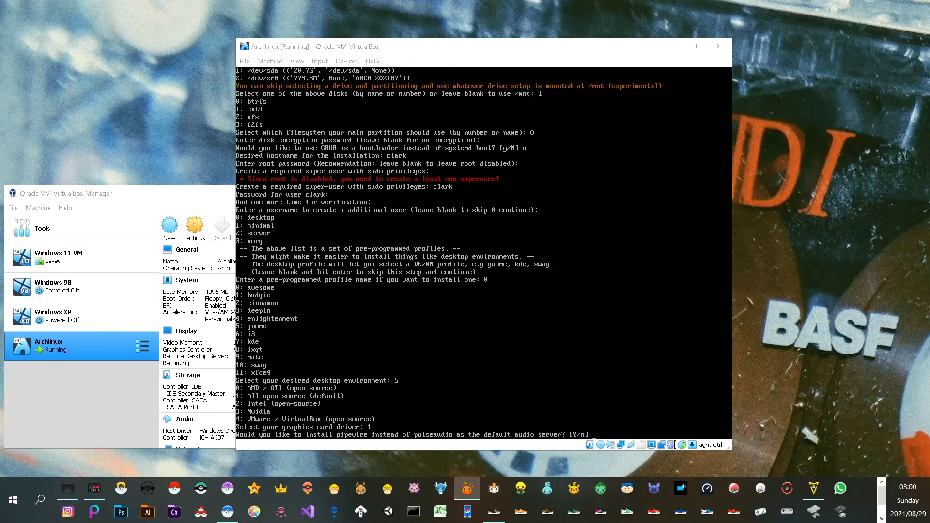
scroll(467, 488, "down", 1)
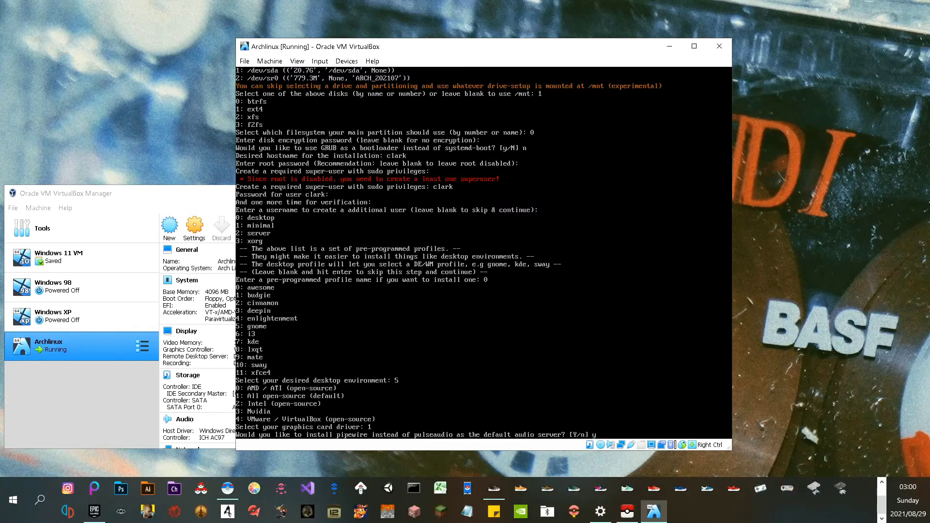
key("Return")
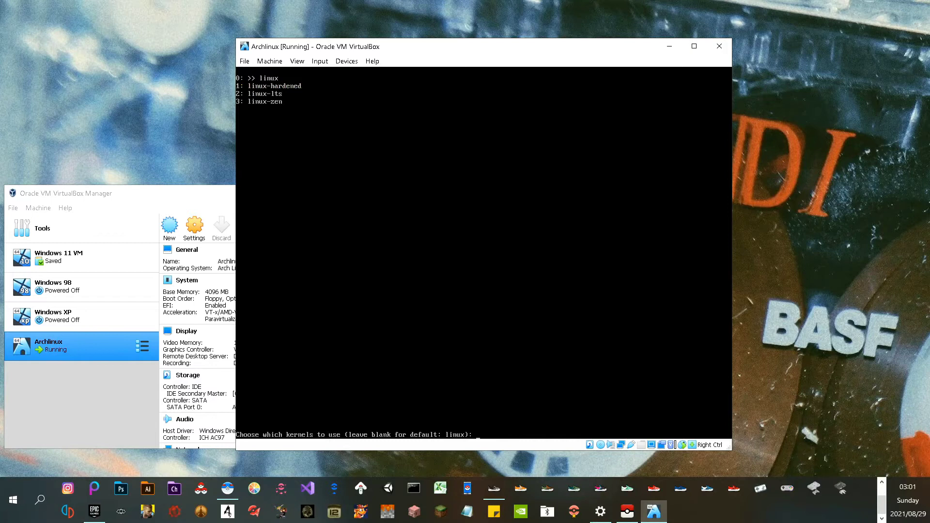
Keep the default linux kernel and add no additional packages in archinstall
scroll(467, 489, "up", 1)
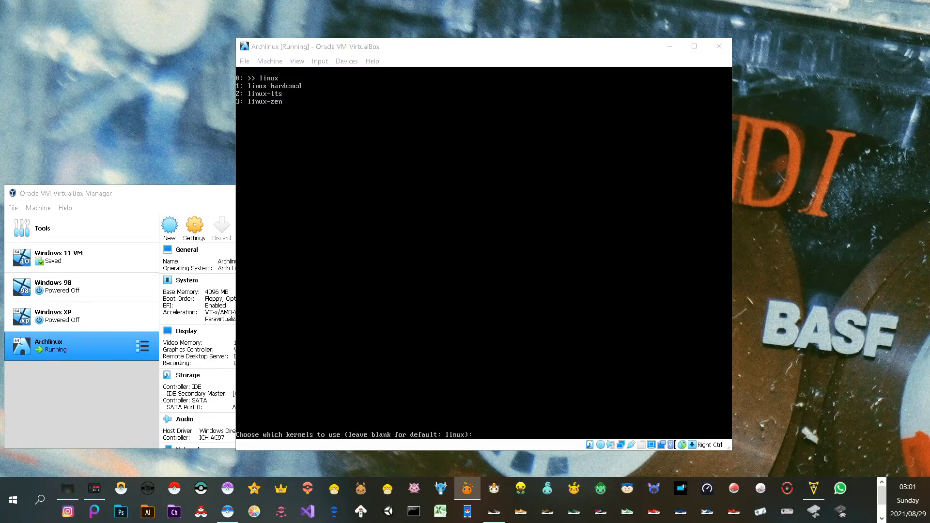
key("alt+Tab")
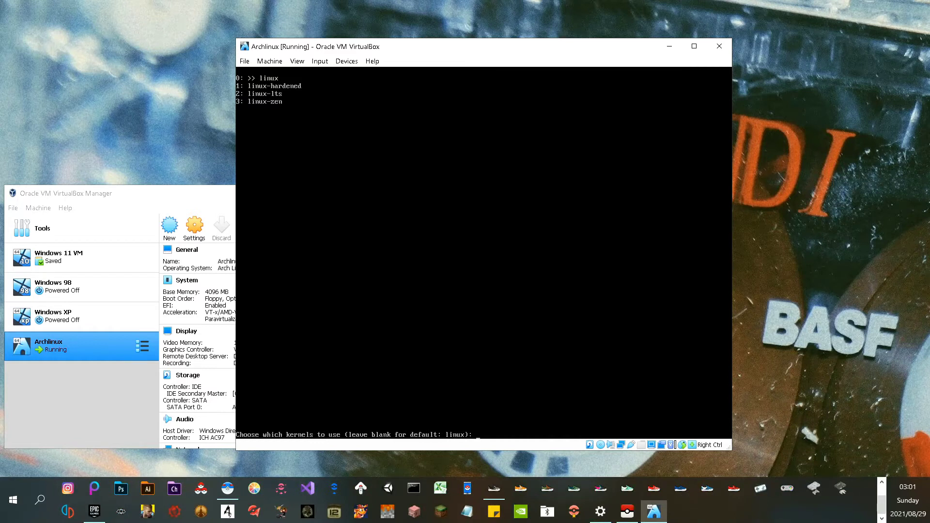
key("Return")
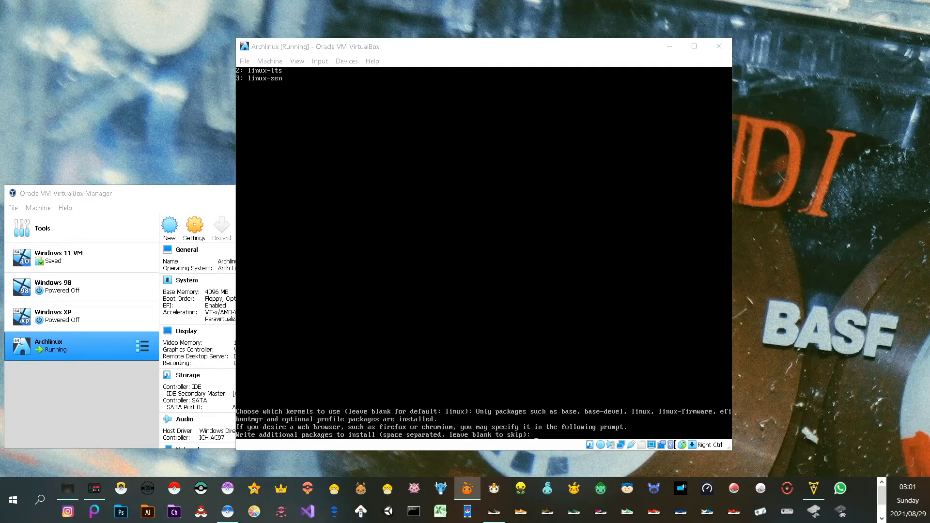
key("alt+Tab")
key("Return")
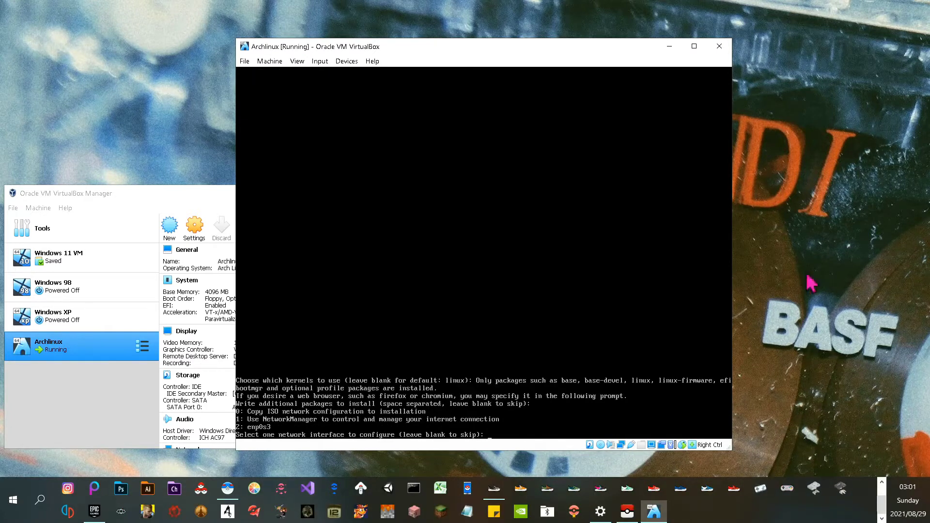
Choose NetworkManager (option 1) for networking and accept UTC as the timezone
key("alt+Tab")
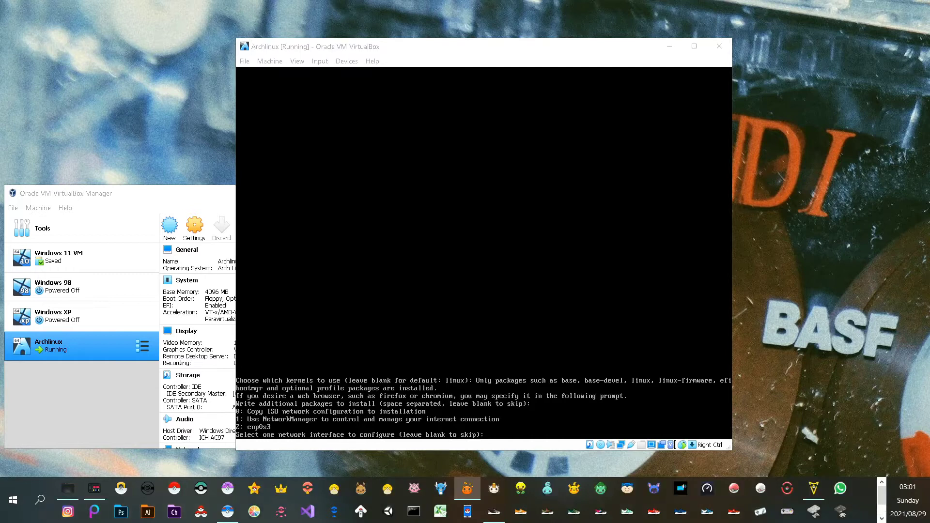
key("alt+Tab")
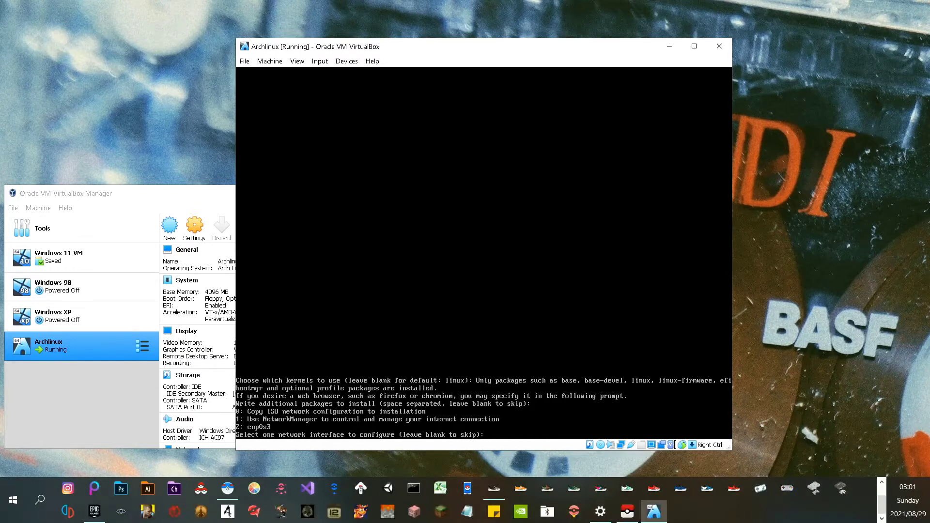
type("1")
key("Return")
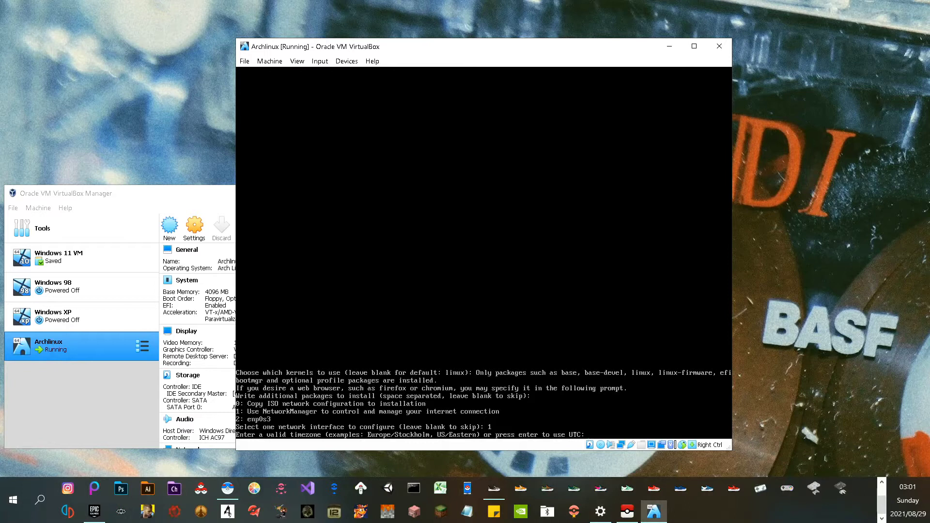
key("Return")
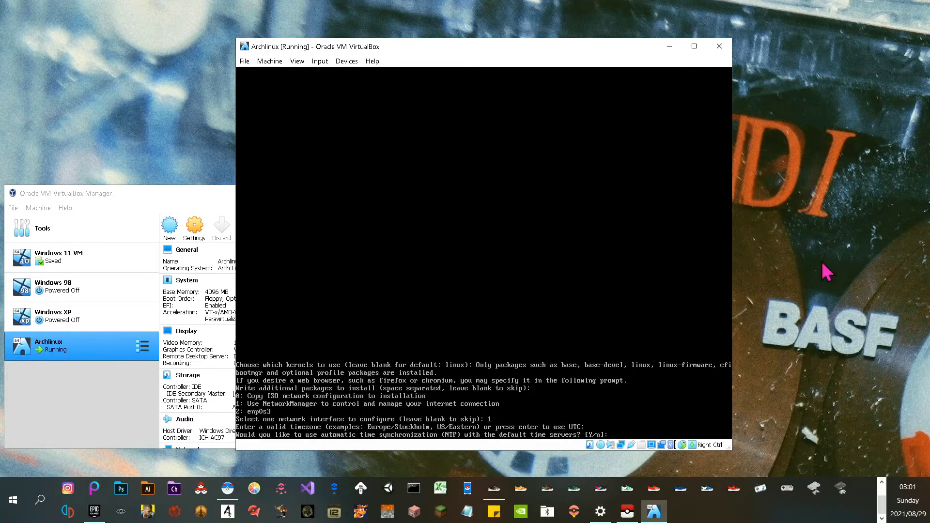
key("alt+Tab")
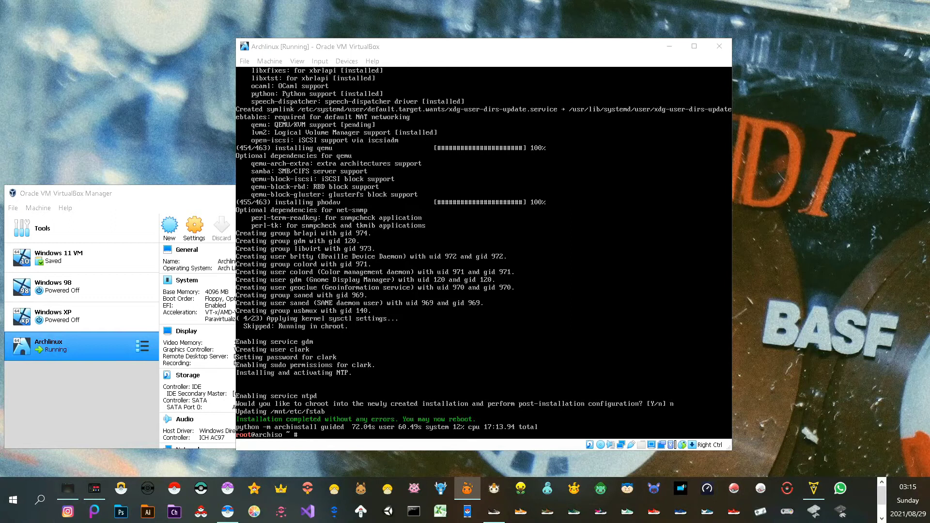
Run 'shutdown now' at the archiso root prompt to power off the guest
key("alt+Tab")
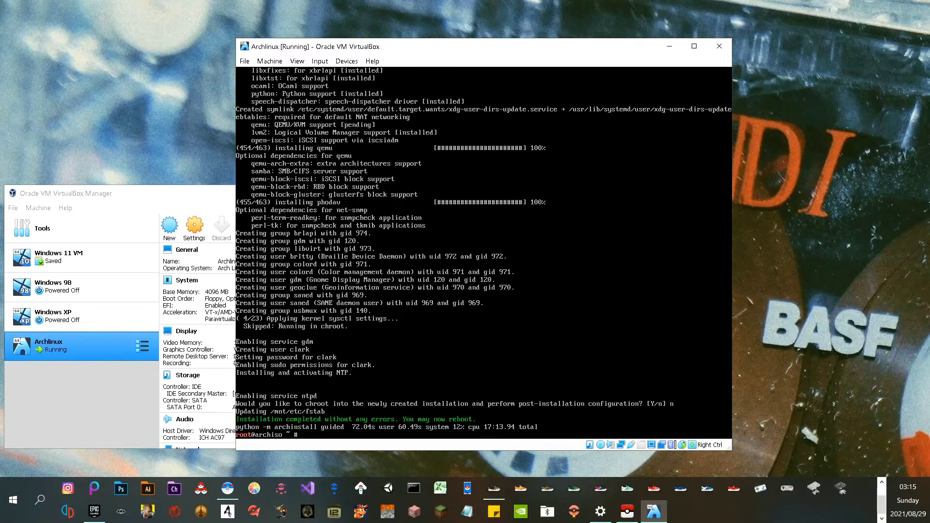
type("shutdown now")
key("Return")
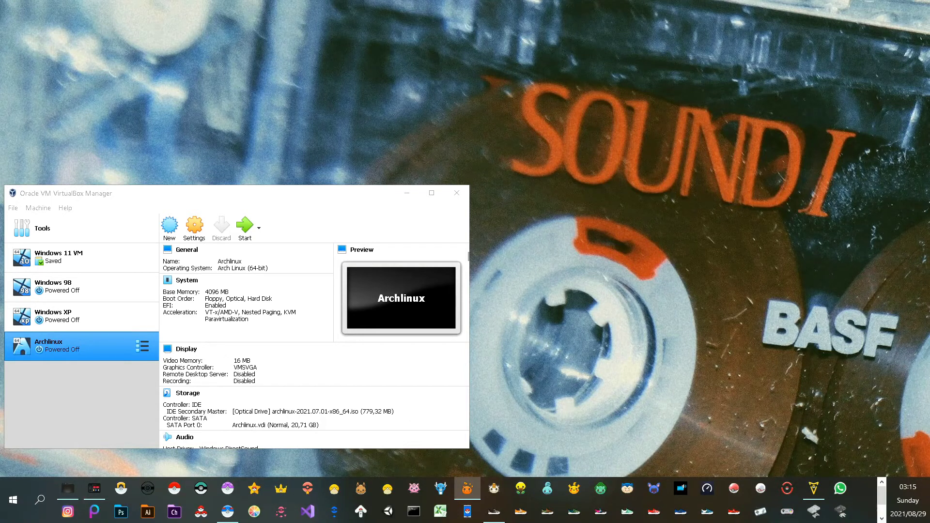
In the Archlinux Storage settings, remove the Arch ISO from the IDE optical drive and save
left_click(192, 232)
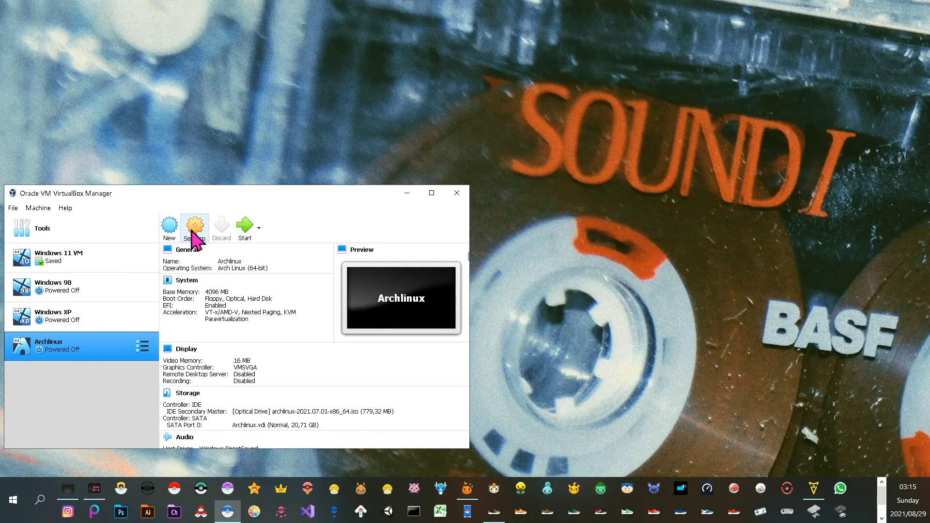
left_click(194, 233)
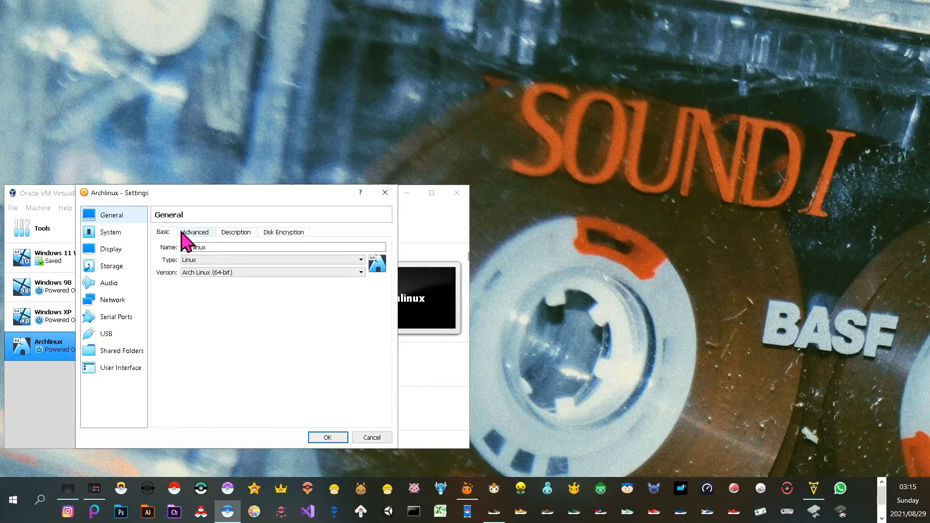
left_click(122, 266)
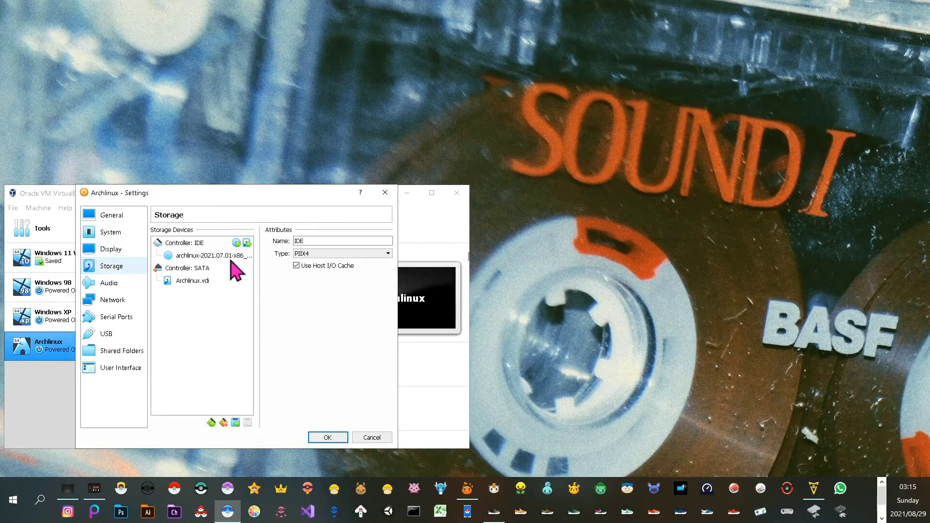
left_click(236, 256)
left_click(387, 242)
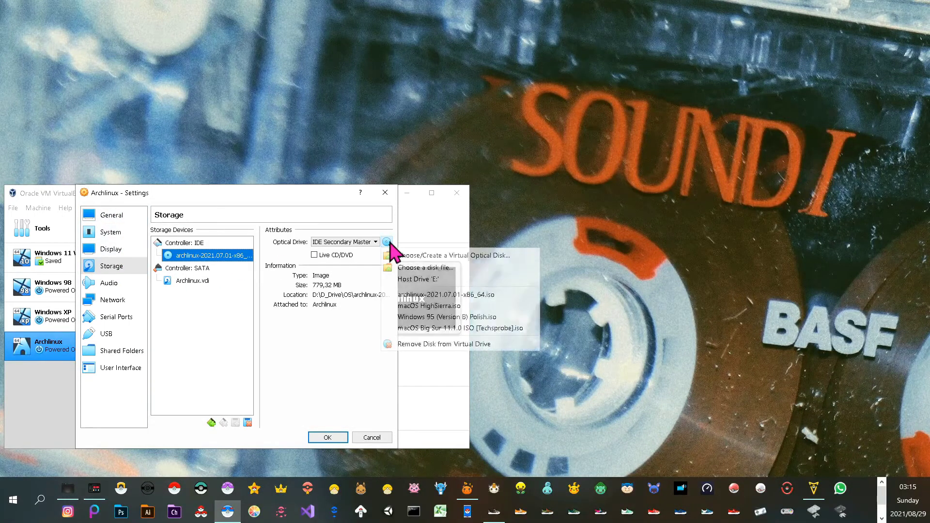
left_click(418, 345)
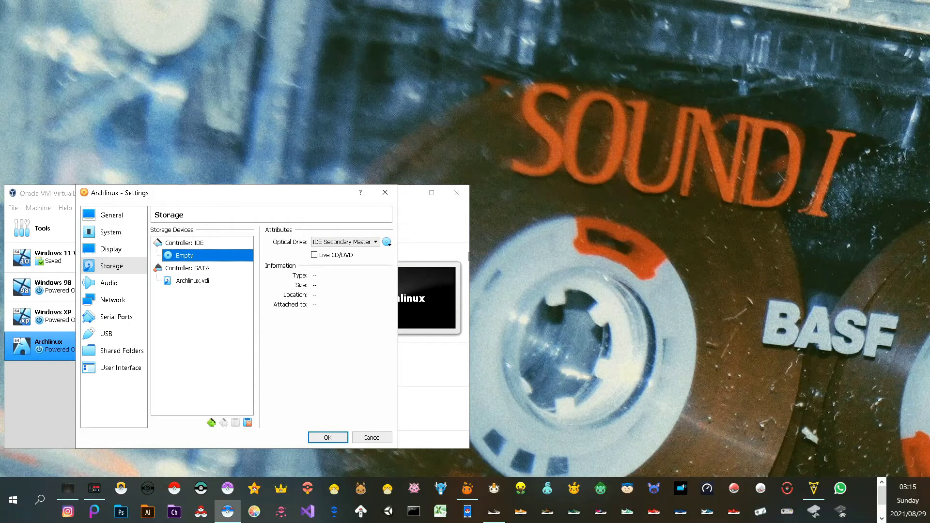
key("alt+Tab")
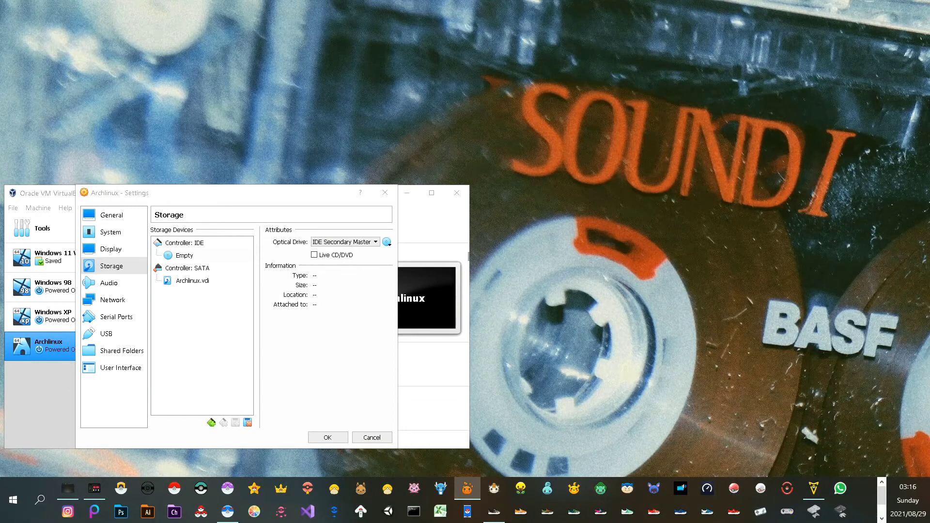
left_click(327, 437)
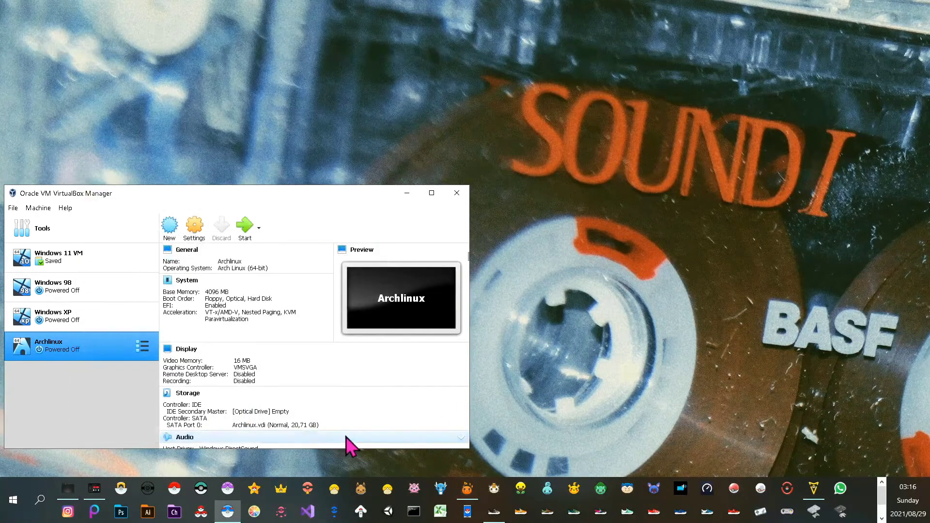
Start the Archlinux VM, dismiss both notification banners, and log in with the user's password
left_click(244, 225)
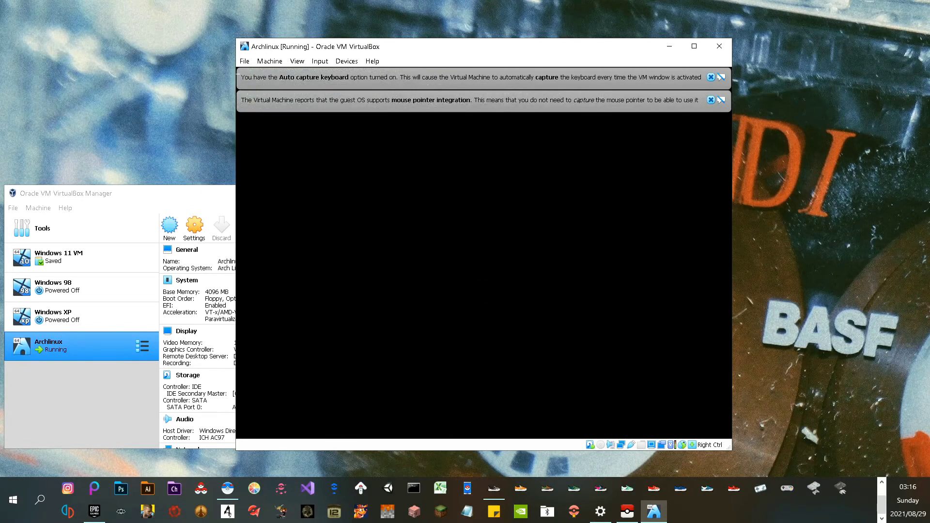
left_click(710, 100)
left_click(711, 78)
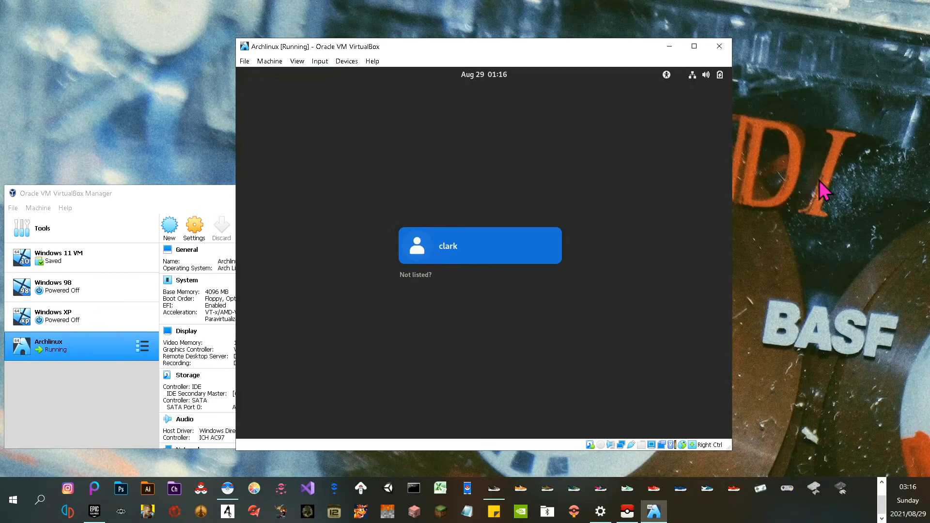
left_click(459, 251)
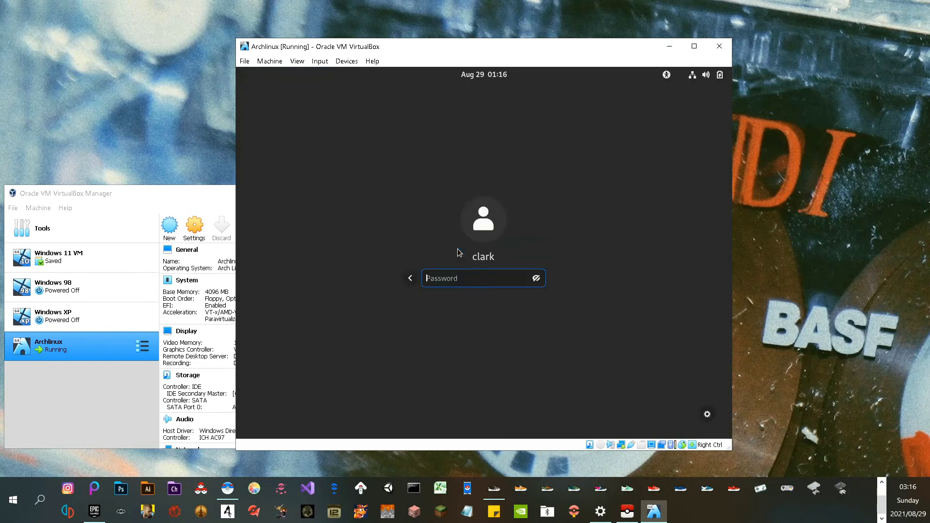
type("*")
key("Return")
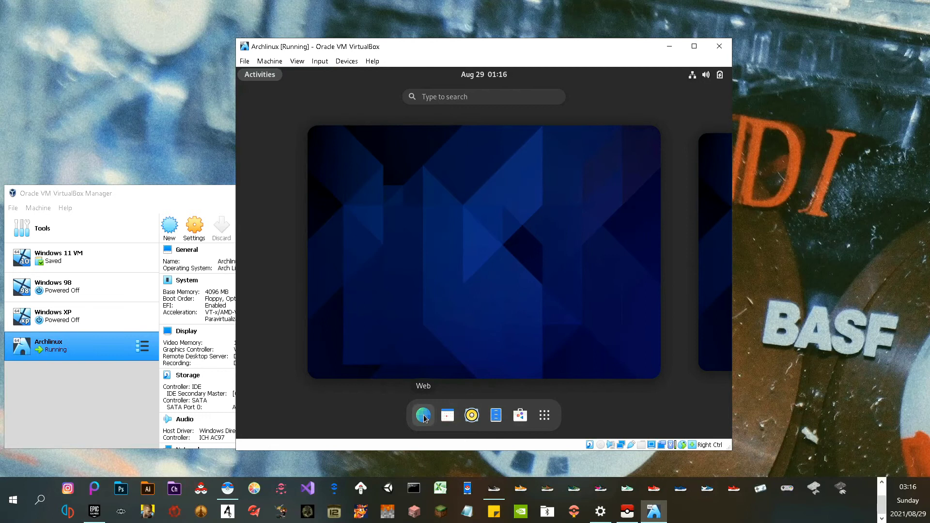
Browse the app grid, open and close GNOME Settings, and try the desktop right-click menu
left_click(547, 423)
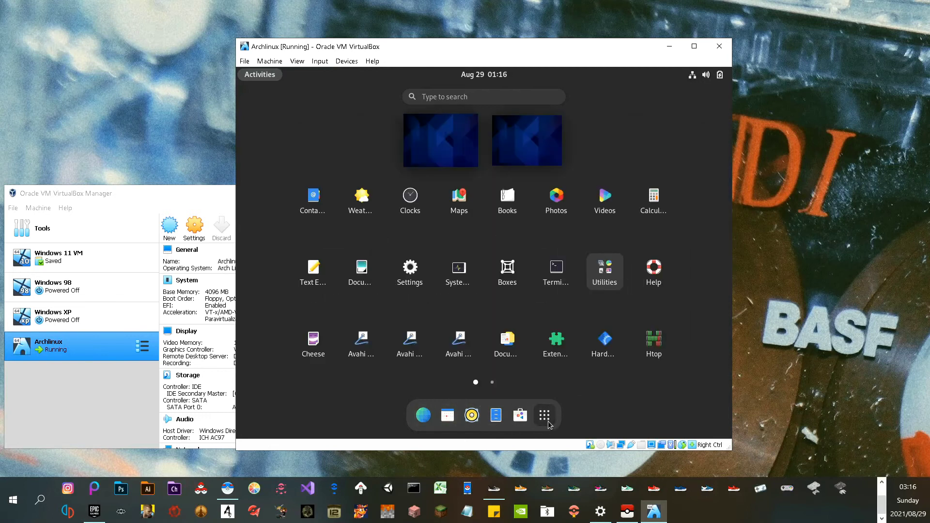
left_click(412, 269)
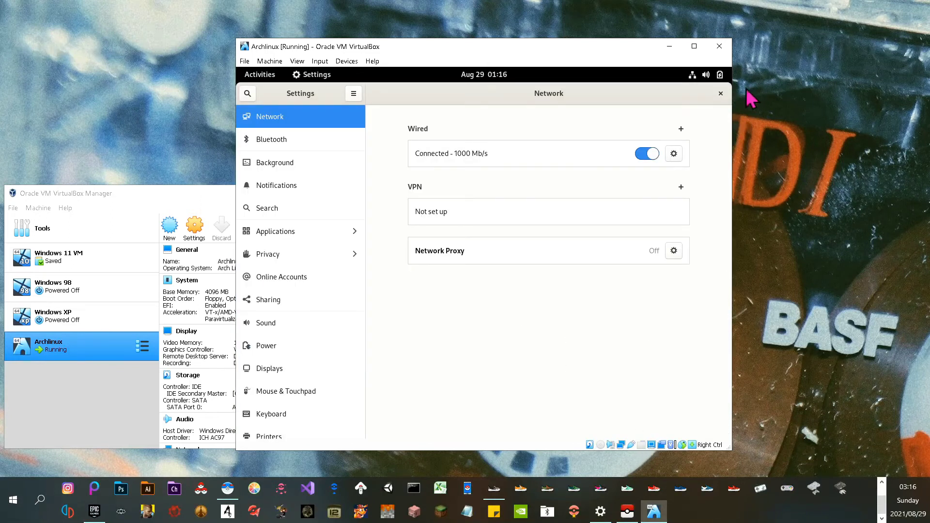
left_click(720, 94)
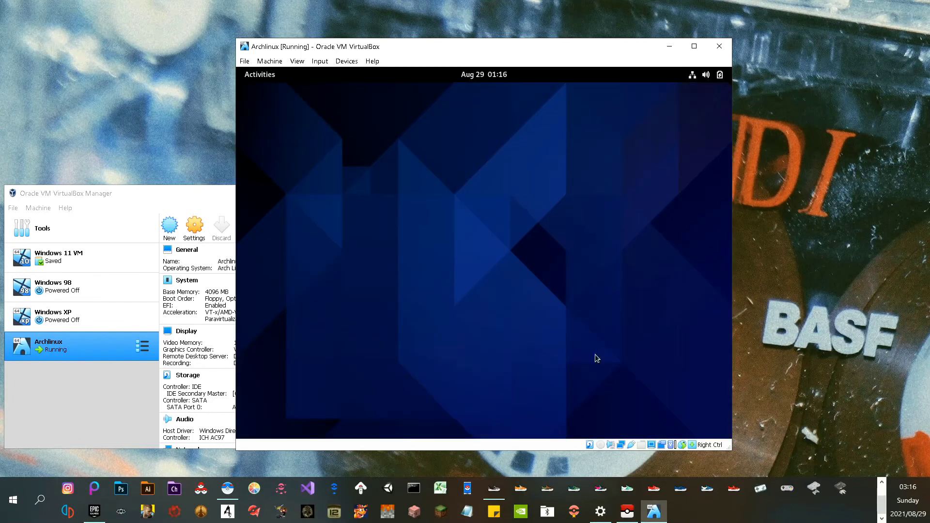
right_click(541, 257)
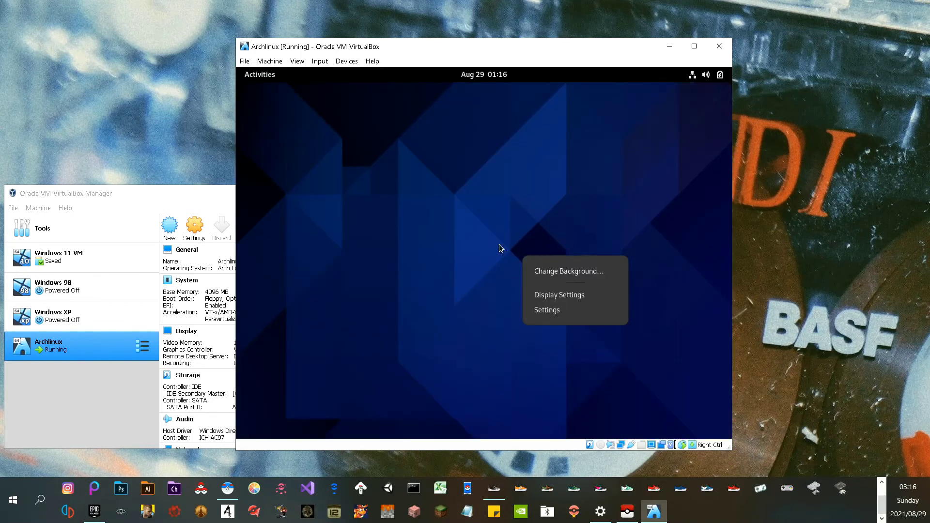
left_click(492, 299)
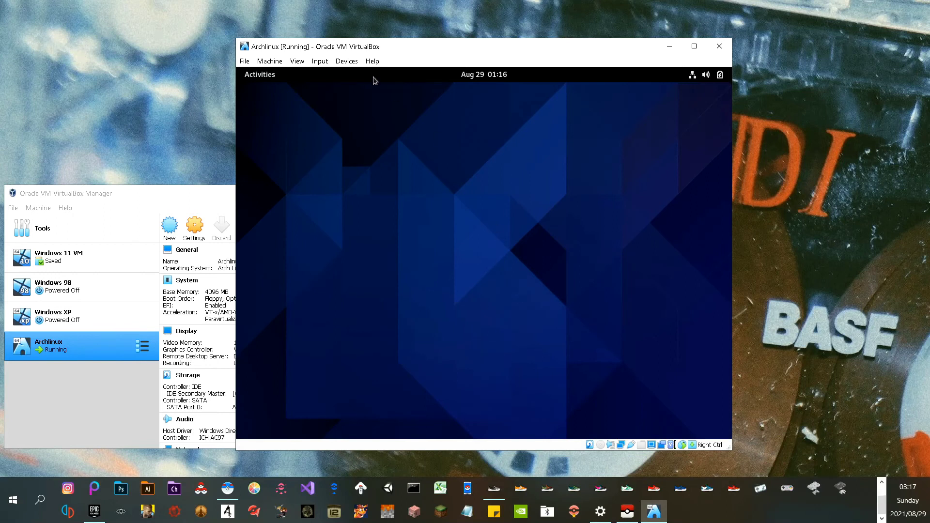
Switch to the next workspace via Activities, then open and close the system status menu
left_click(261, 76)
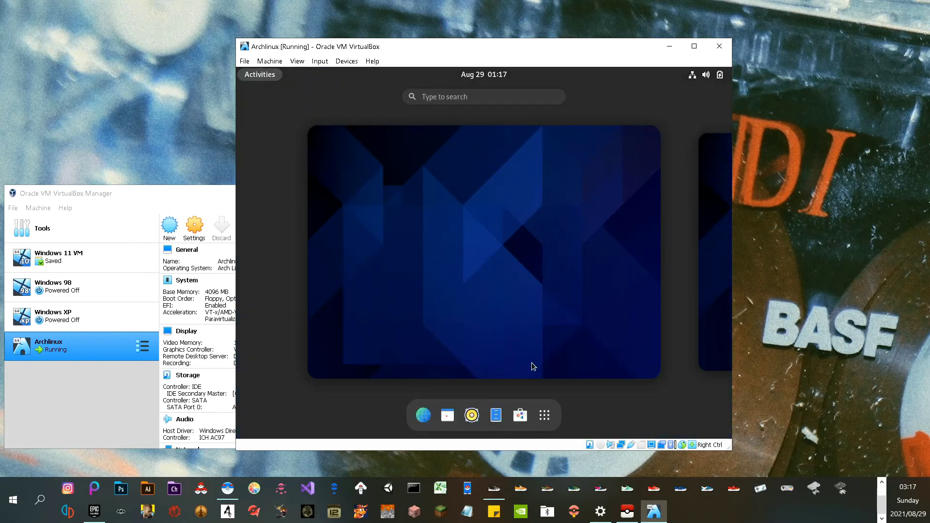
left_click(711, 302)
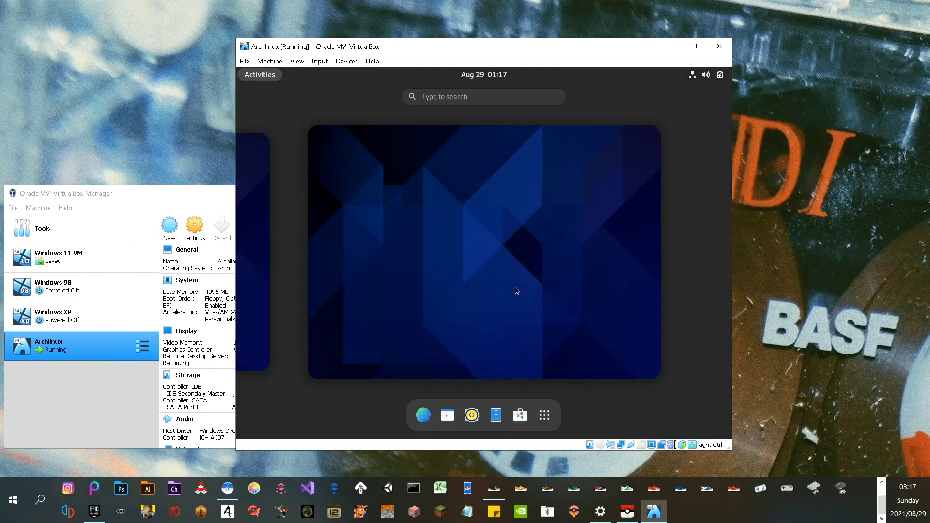
left_click(516, 290)
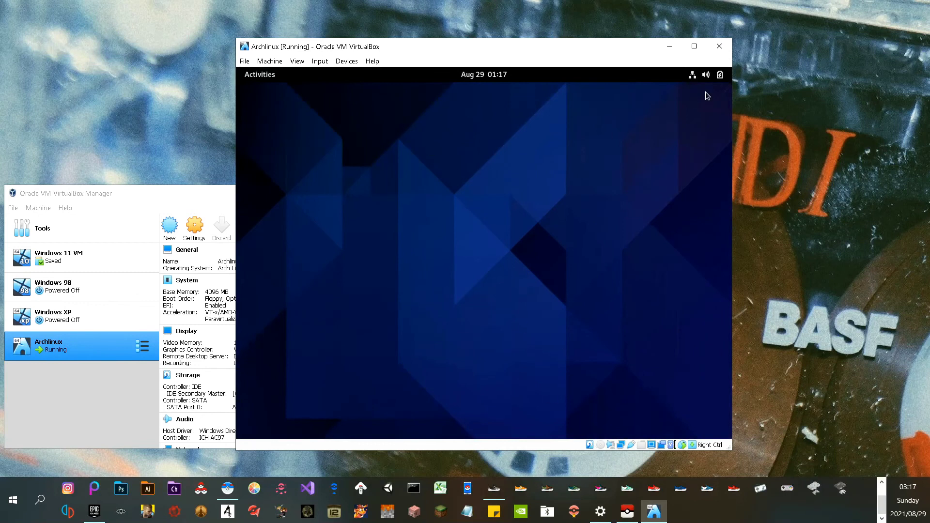
left_click(720, 75)
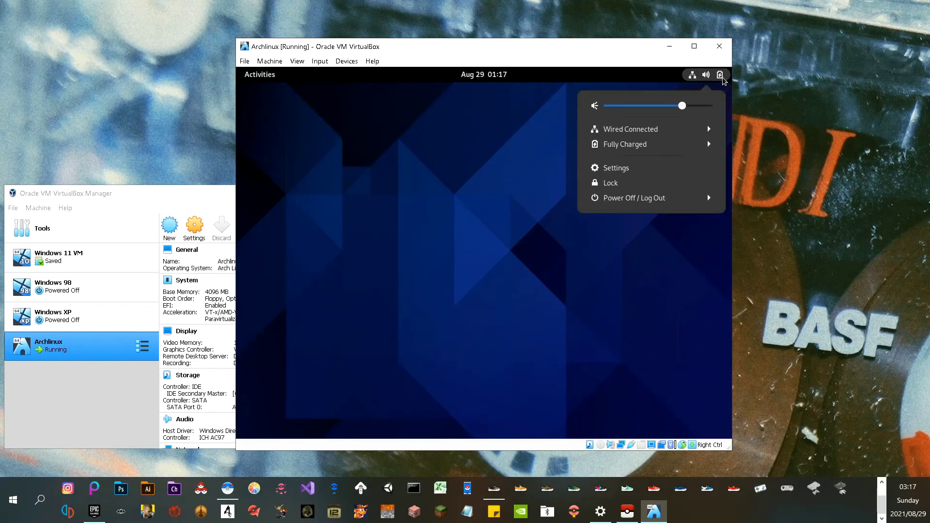
left_click(480, 76)
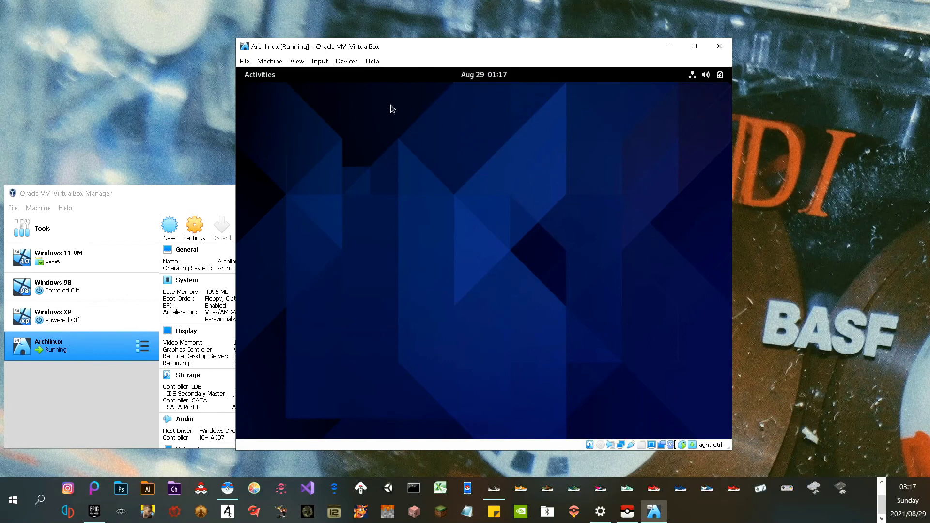
Close the Archlinux VM window with 'Save the machine state' after one cancelled attempt
left_click(719, 46)
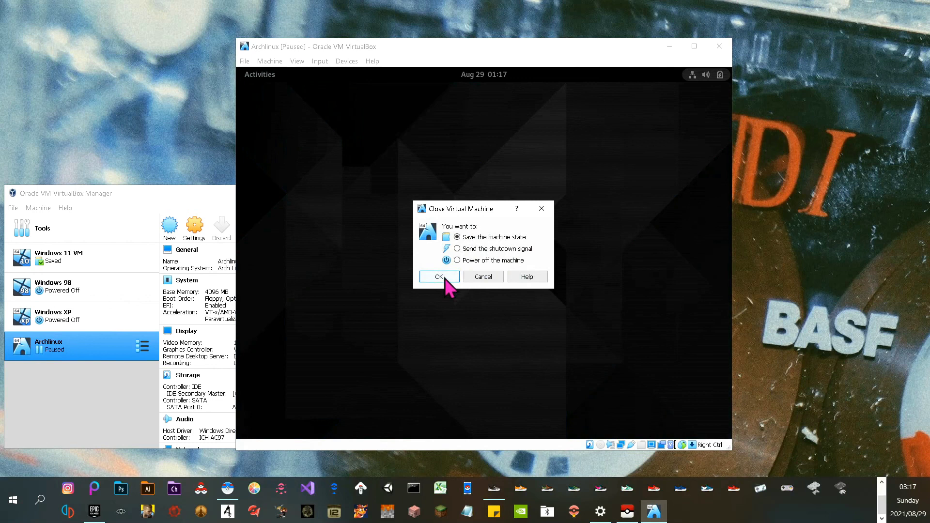
left_click(482, 277)
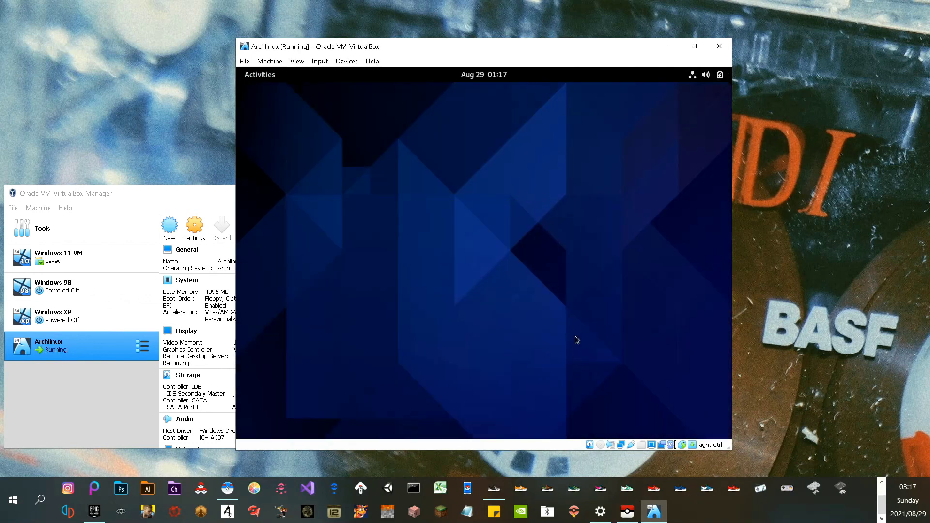
right_click(557, 323)
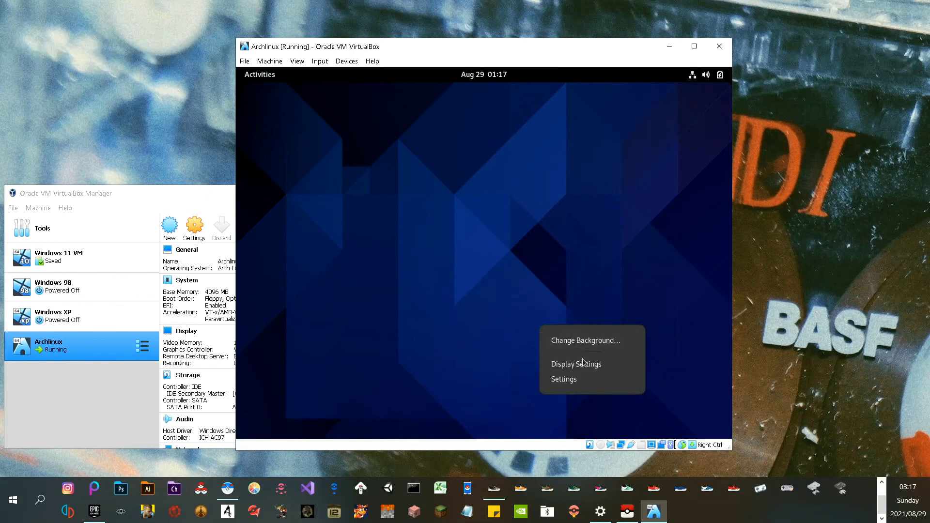
left_click(443, 309)
left_click(719, 46)
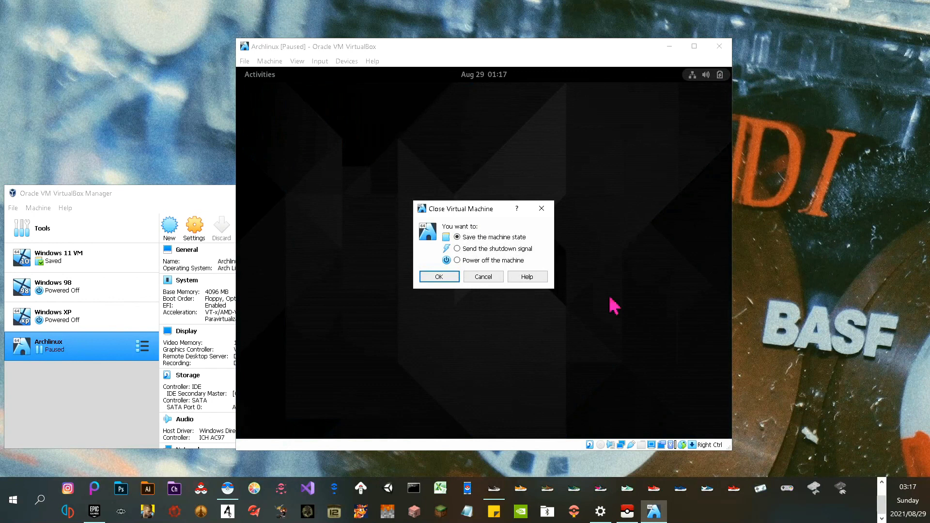
left_click(430, 279)
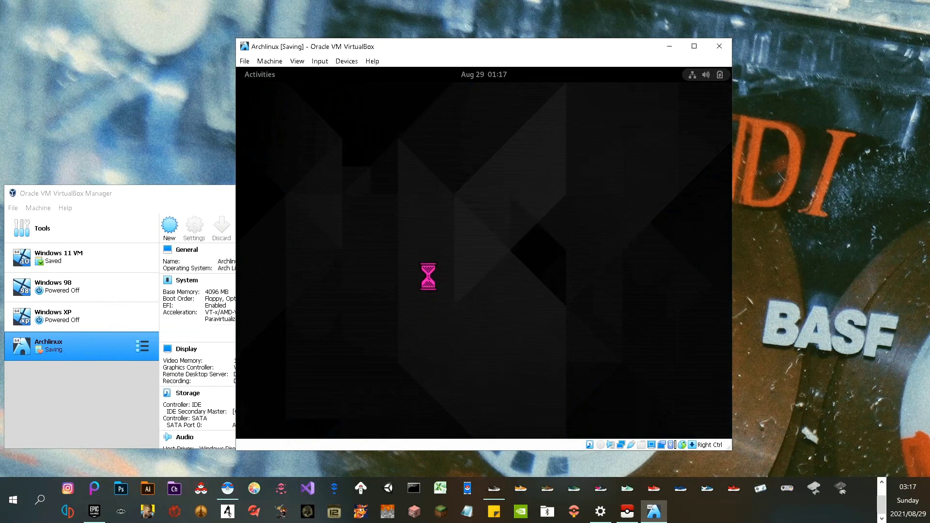